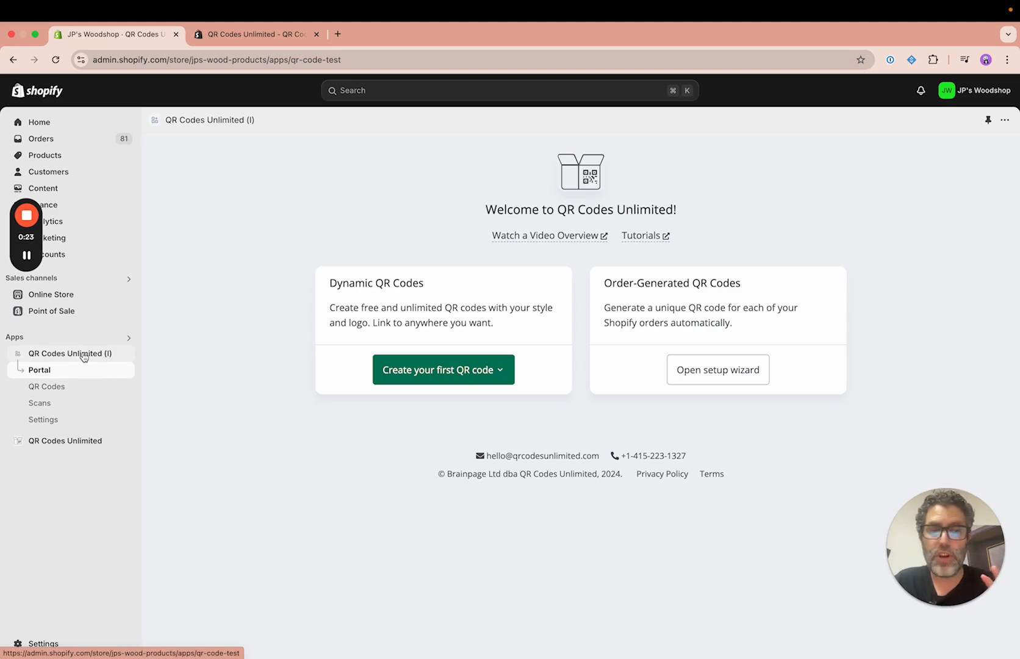
# - Review the QR Codes Unlimited listing in the Shopify App Store and return to the app in the store admin
pyautogui.click(251, 34)
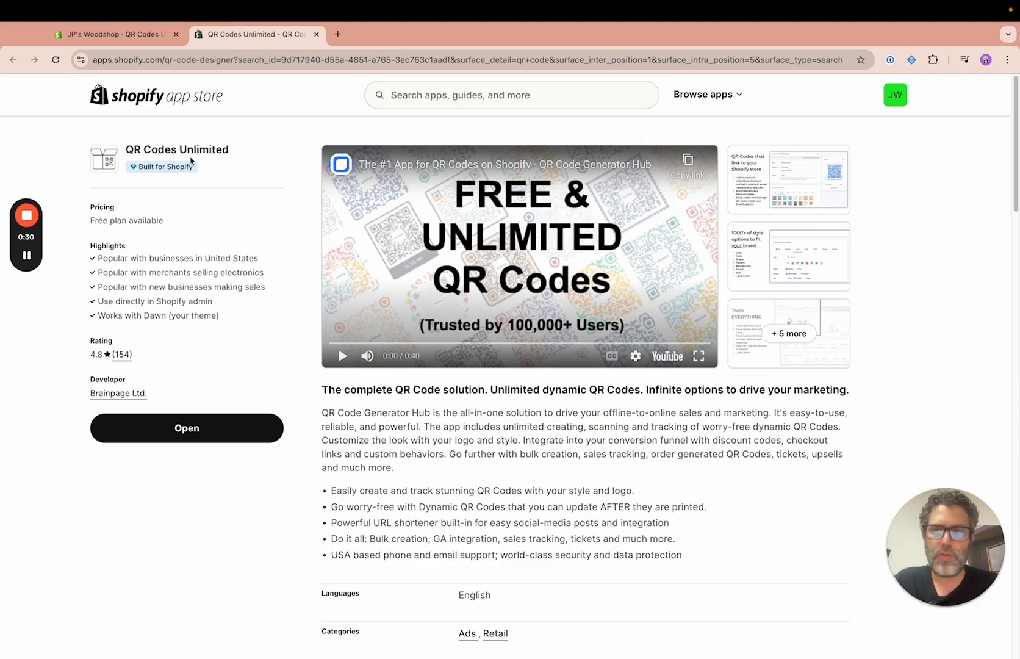
pyautogui.moveTo(146, 168)
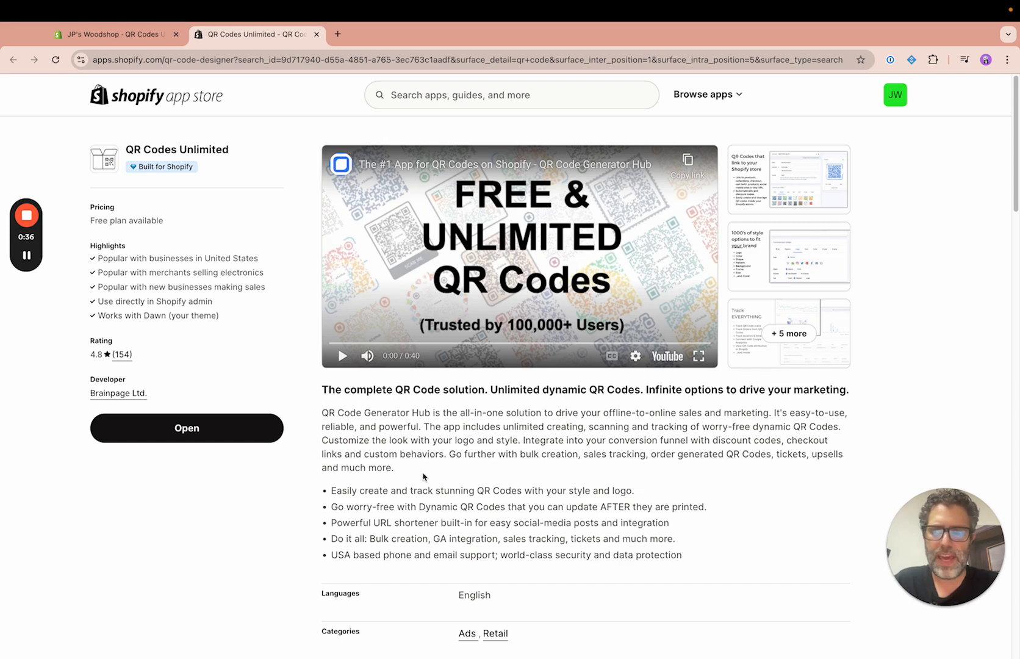
pyautogui.scroll(-4, 423, 476)
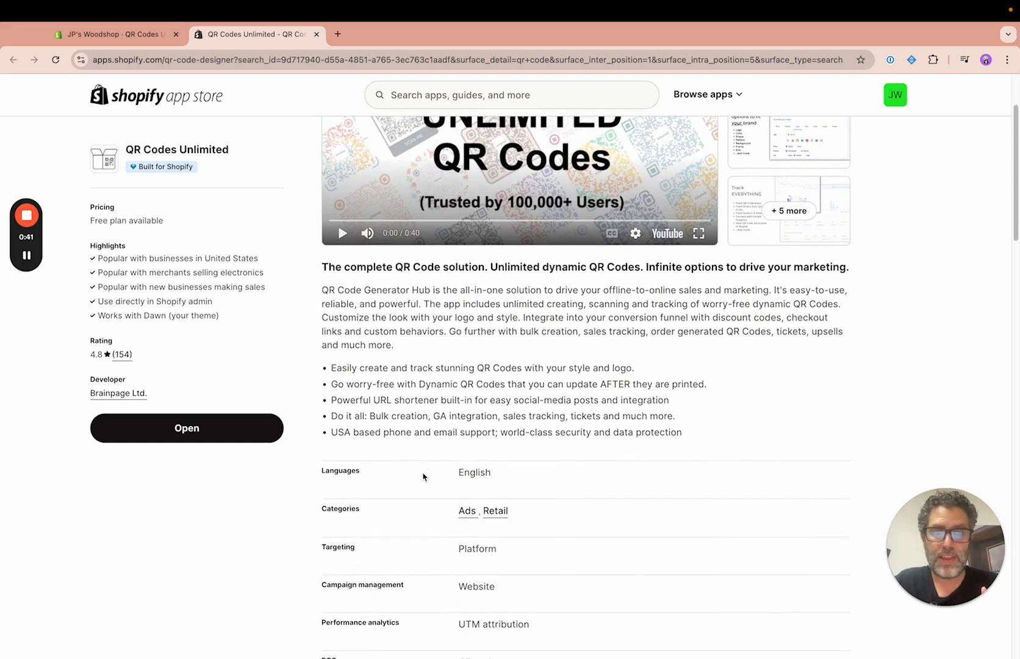
pyautogui.scroll(4, 169, 126)
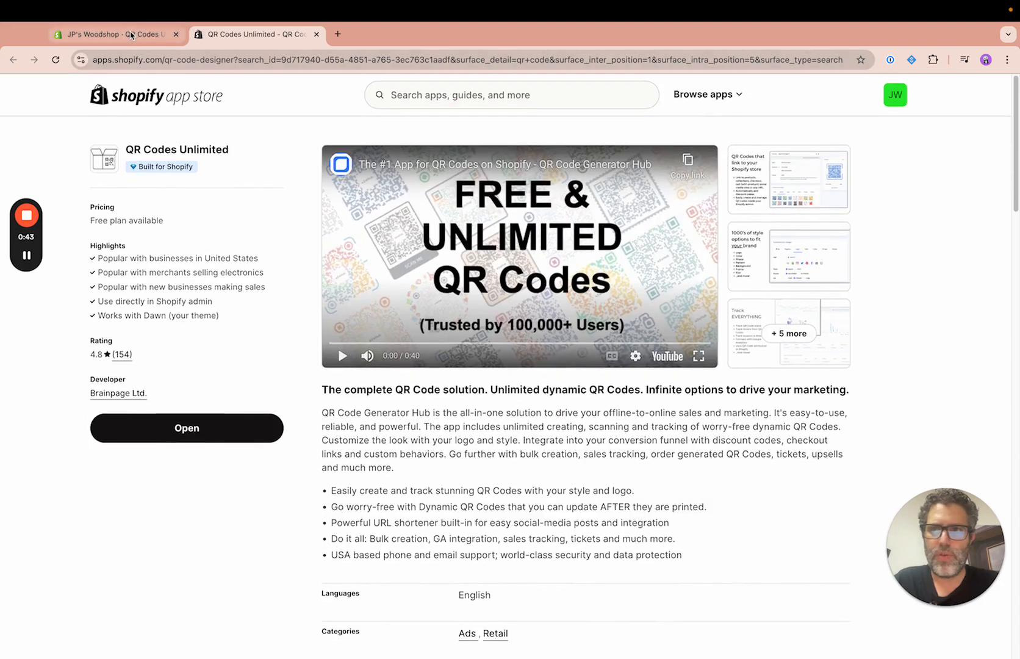
pyautogui.click(115, 35)
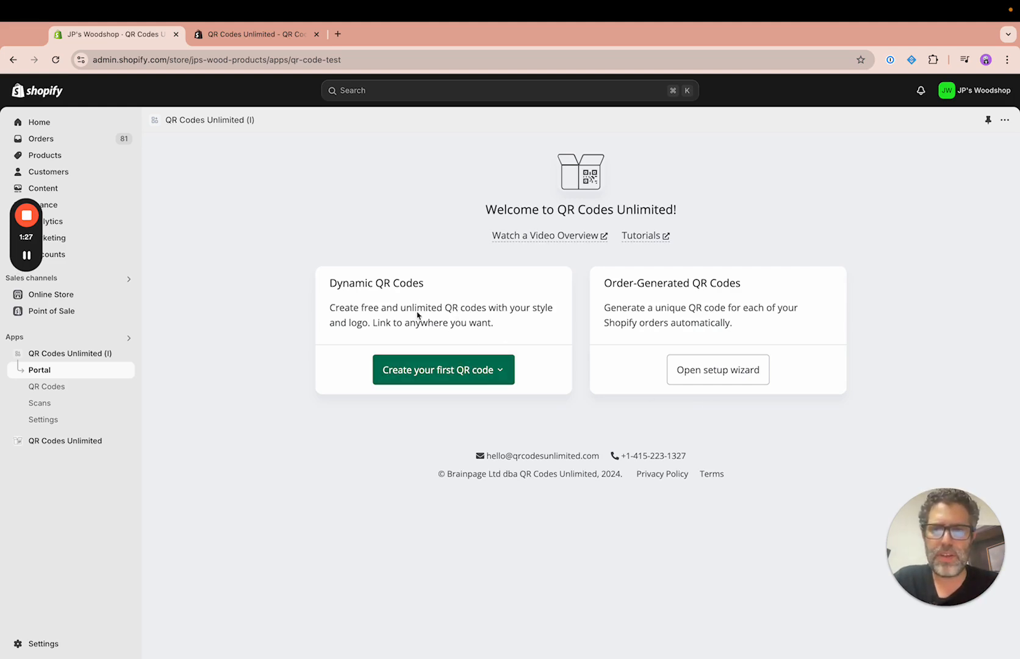
# - Create a new dynamic Shopify QR code of the Product page type and look over its setup form
pyautogui.click(461, 369)
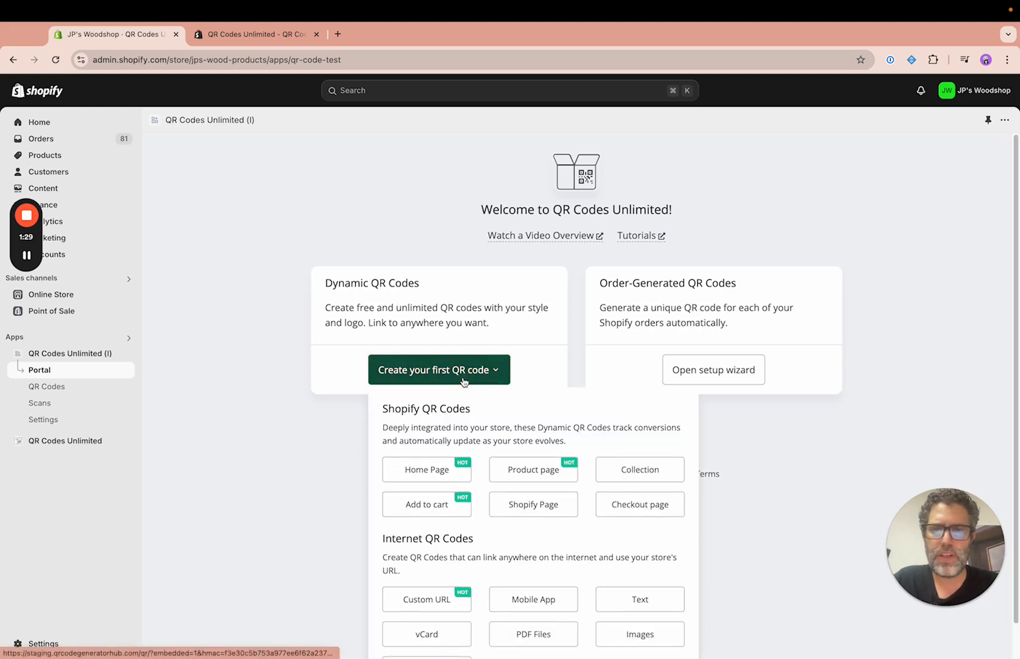
pyautogui.scroll(-1, 476, 415)
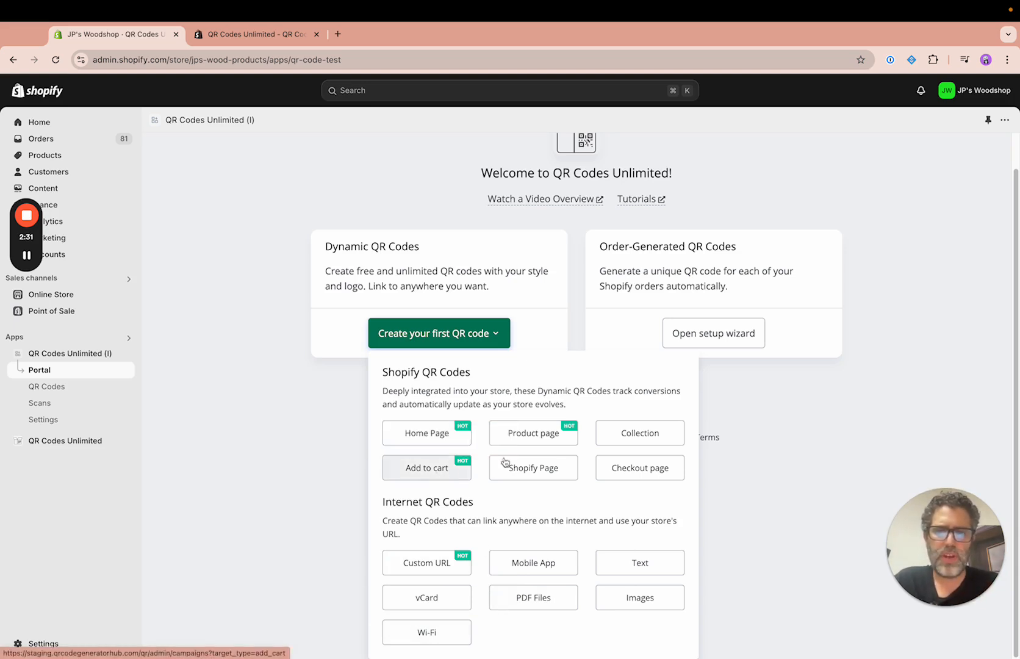
pyautogui.click(532, 441)
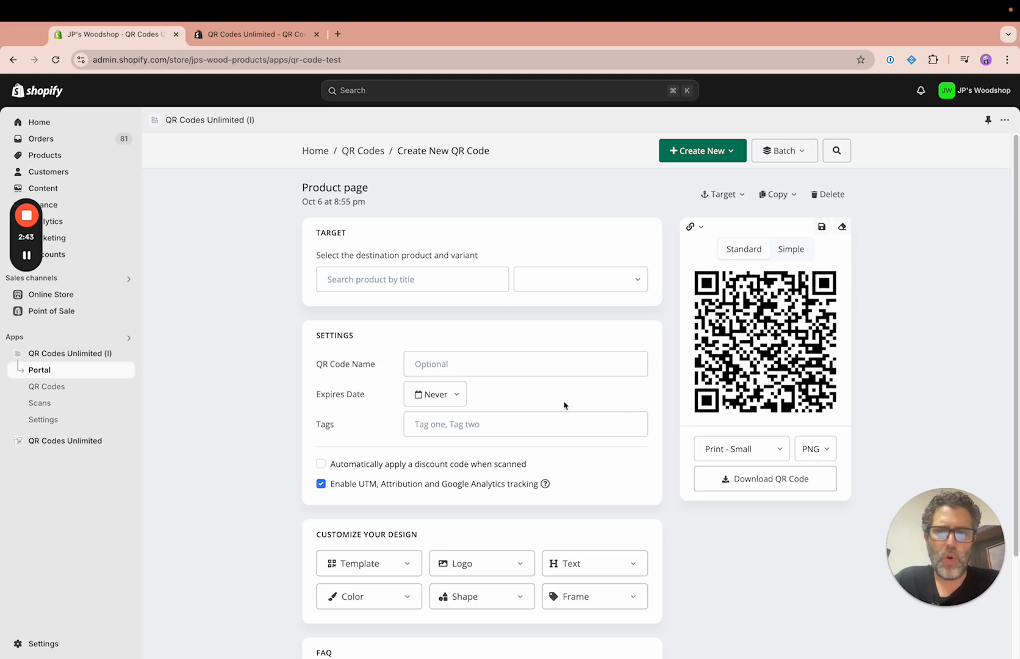
pyautogui.scroll(-1, 630, 534)
pyautogui.scroll(-3, 631, 534)
pyautogui.scroll(4, 630, 534)
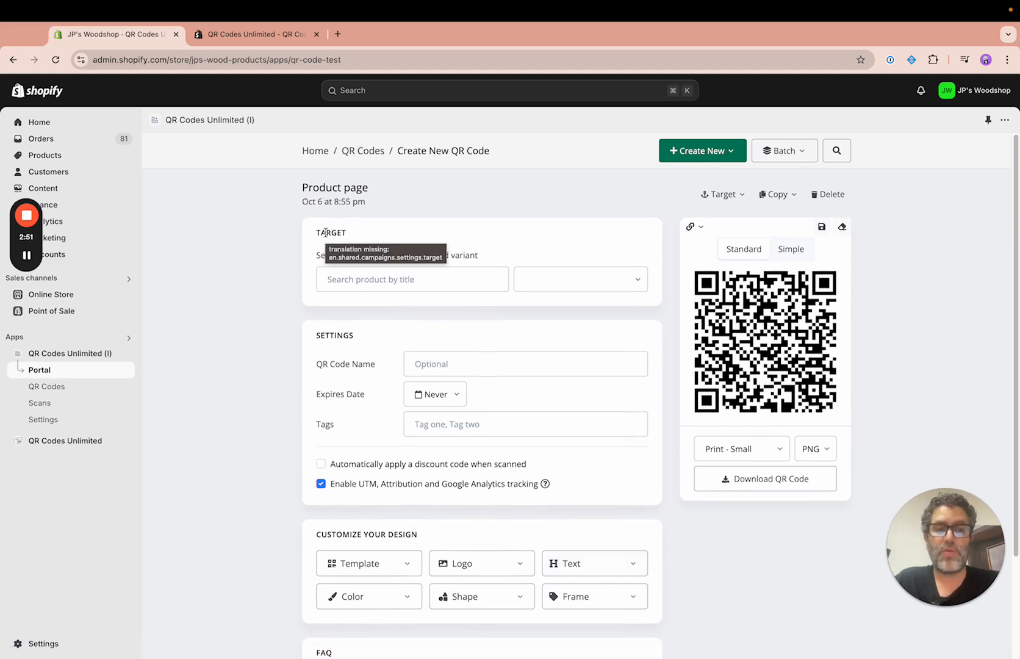
pyautogui.click(379, 280)
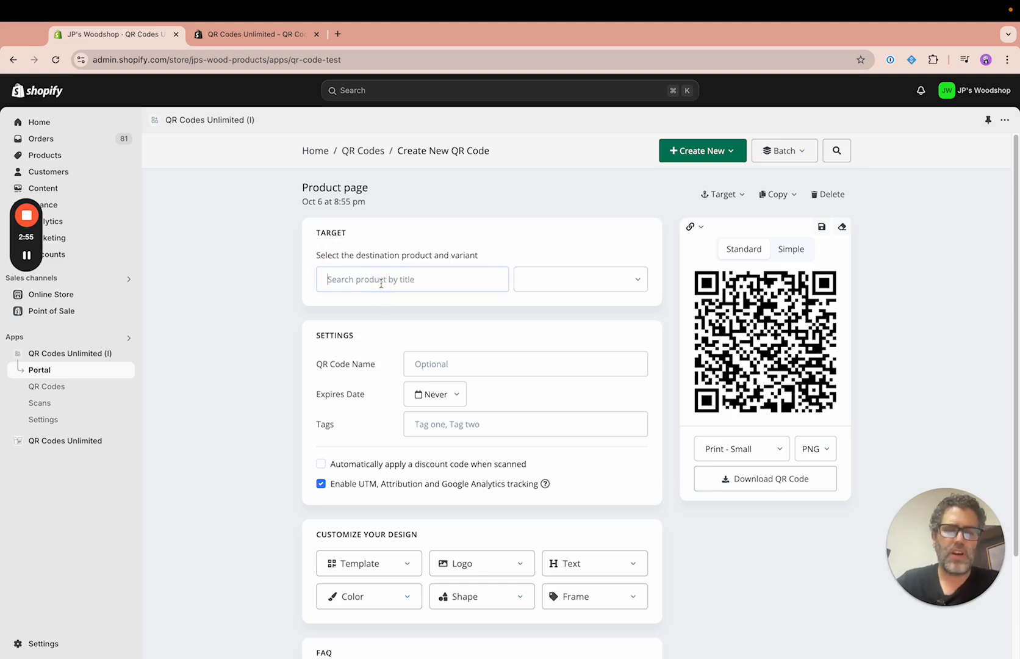
pyautogui.write('toy')
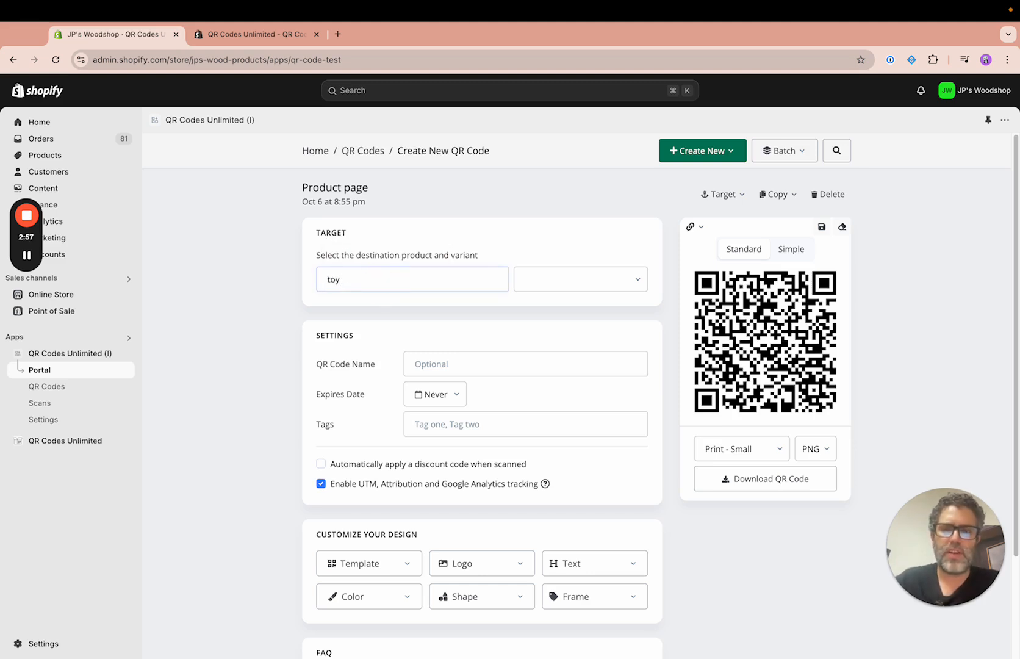
pyautogui.press('BackSpace')
pyautogui.press('BackSpace')
pyautogui.press('BackSpace')
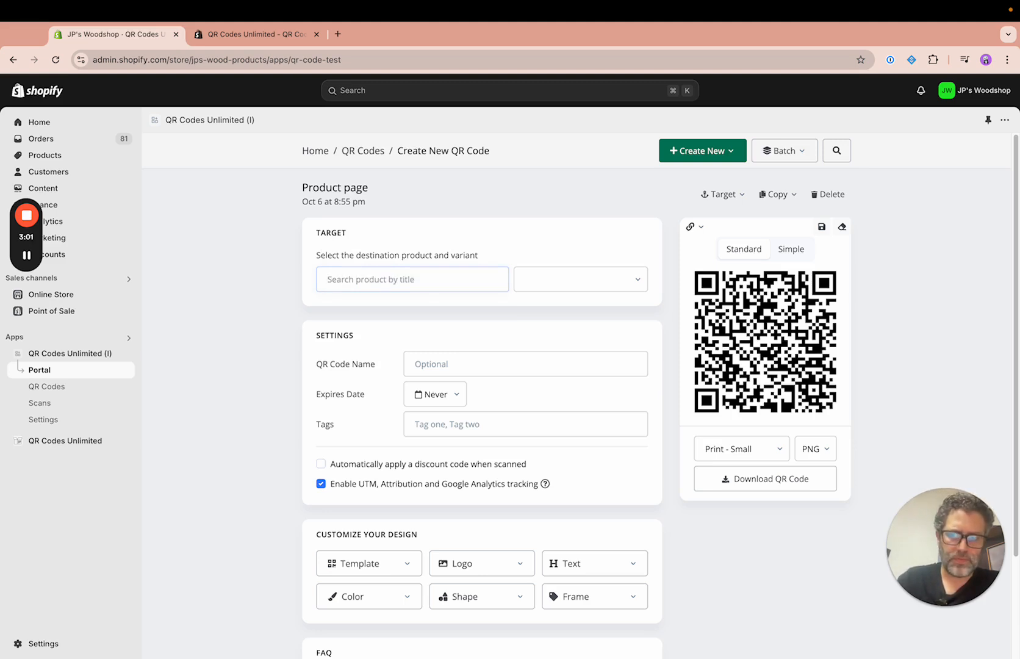
# - Search the products for "stool" and choose Alder Wood Seat/Stool 1" X 2" as the QR code's destination
pyautogui.write('stool')
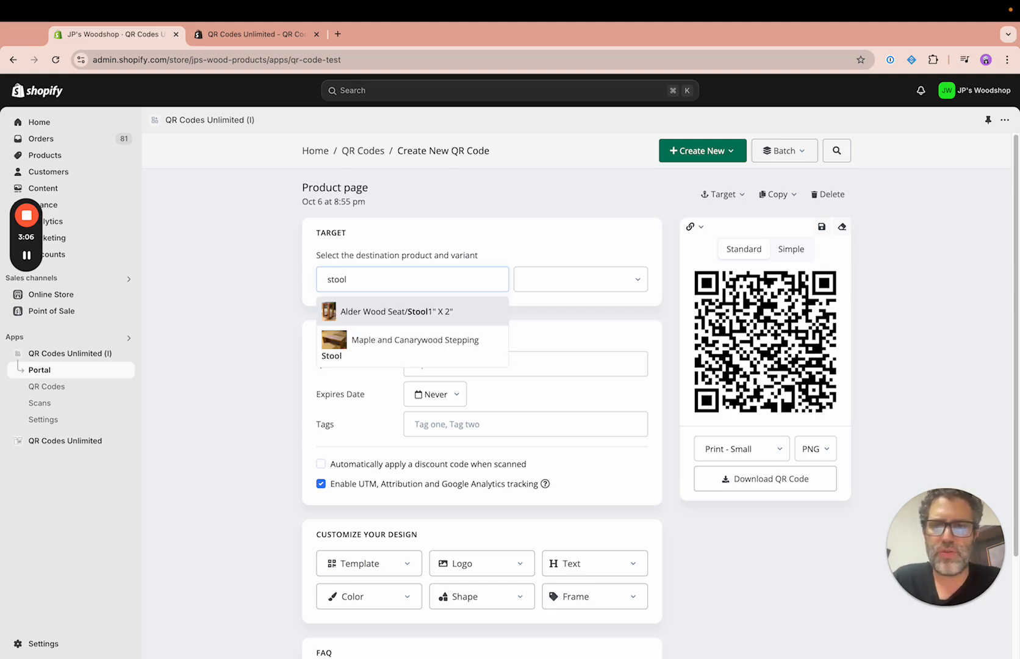
pyautogui.click(407, 313)
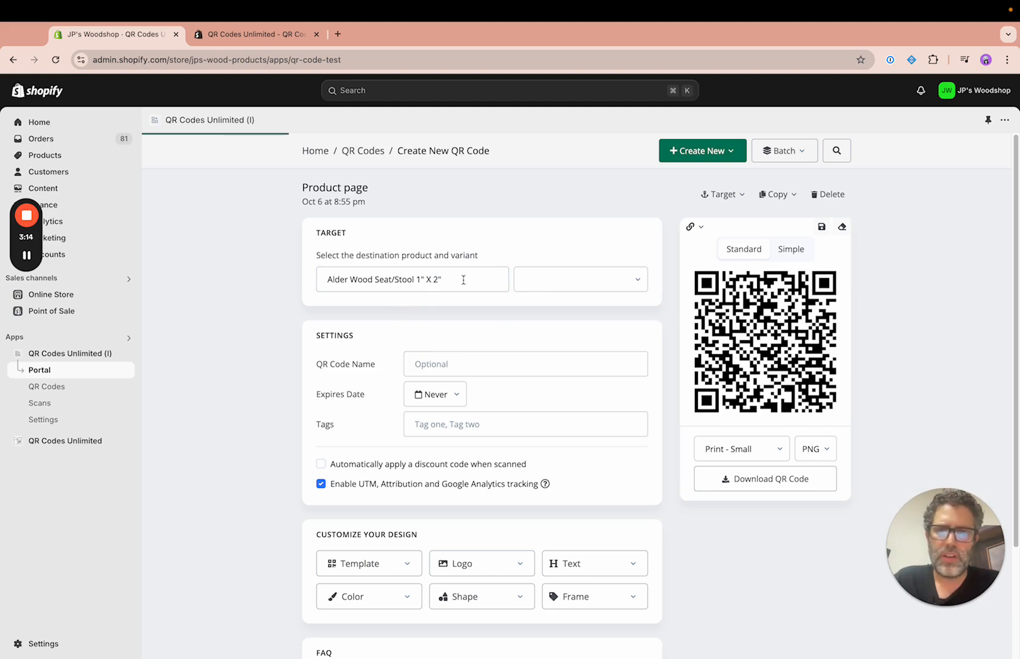
# - Name the QR code "Stool QR Code for Expo"
pyautogui.scroll(-2, 481, 322)
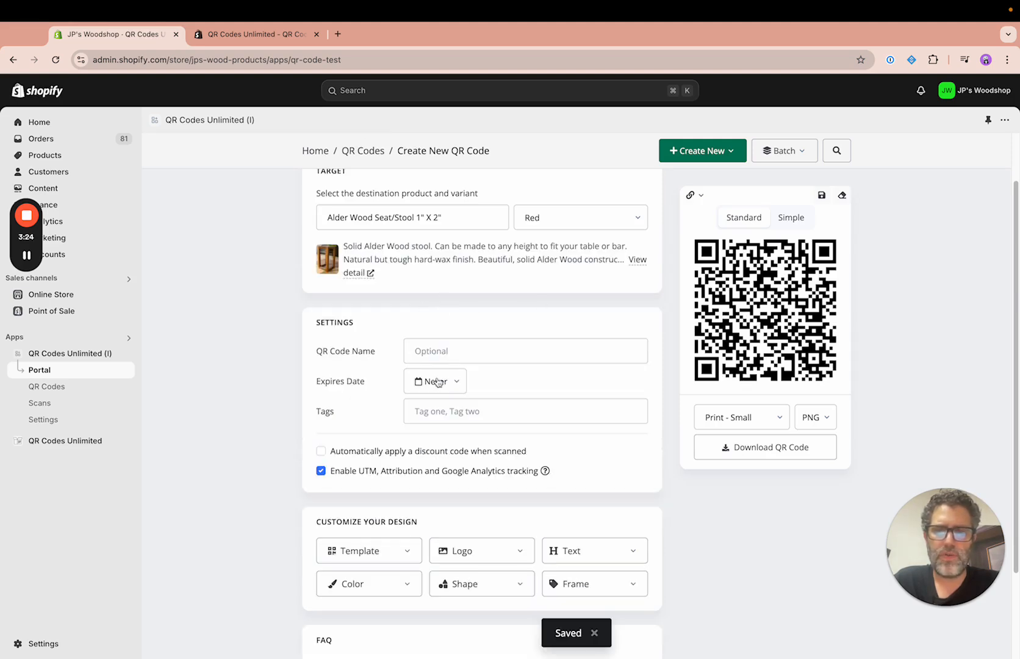
pyautogui.click(439, 351)
pyautogui.write('St')
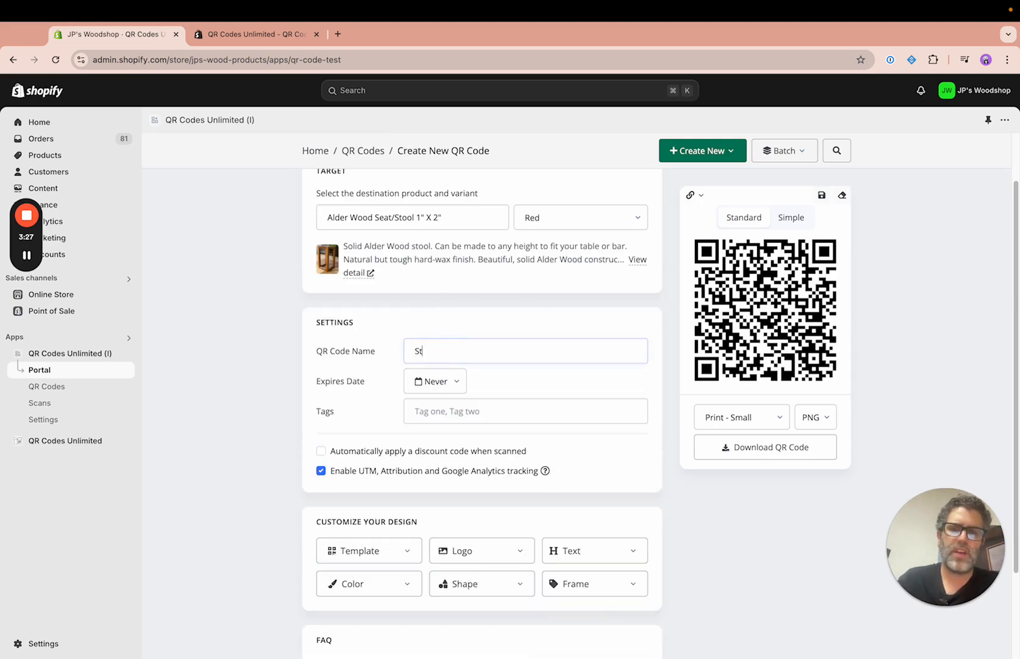
pyautogui.write('ool QR Code for ')
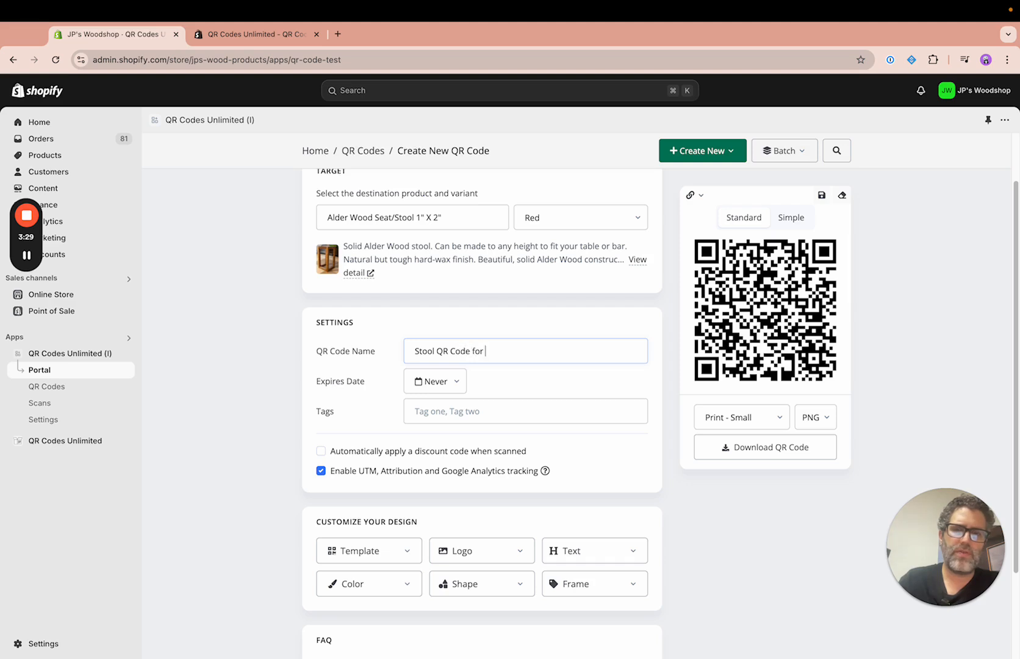
pyautogui.write('Expo')
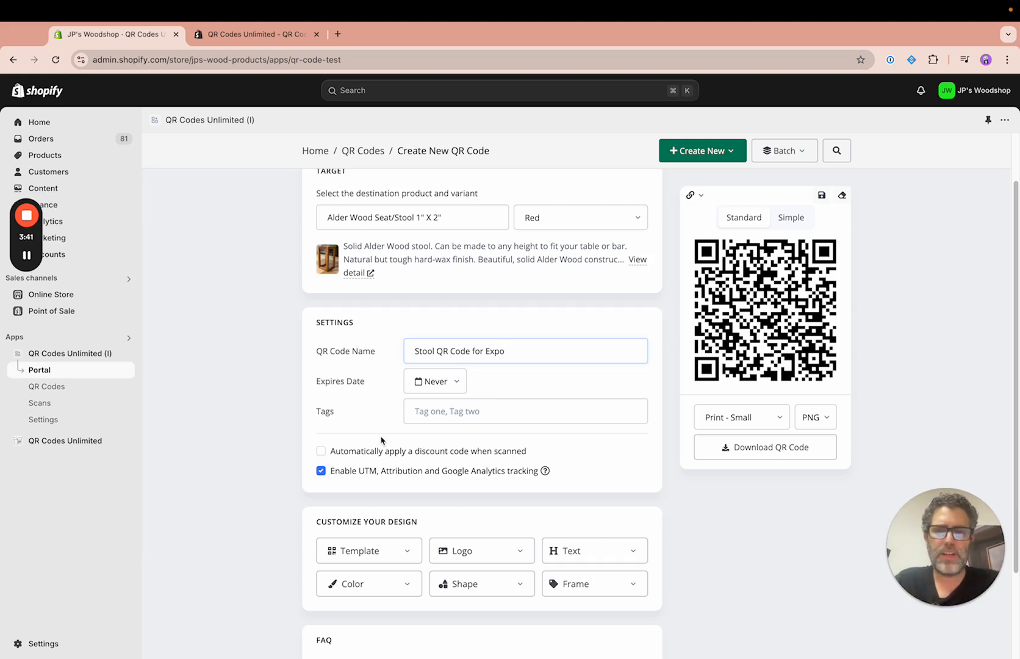
# - Enable automatic discount application on scanning and enter DISCOUNT50 as the discount code
pyautogui.click(403, 455)
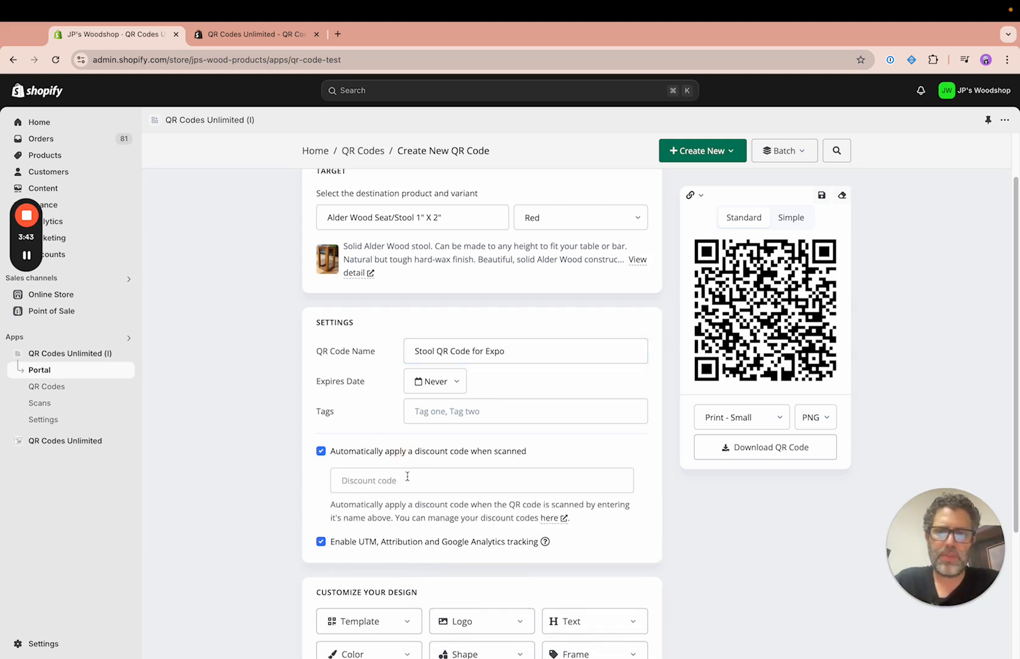
pyautogui.click(408, 480)
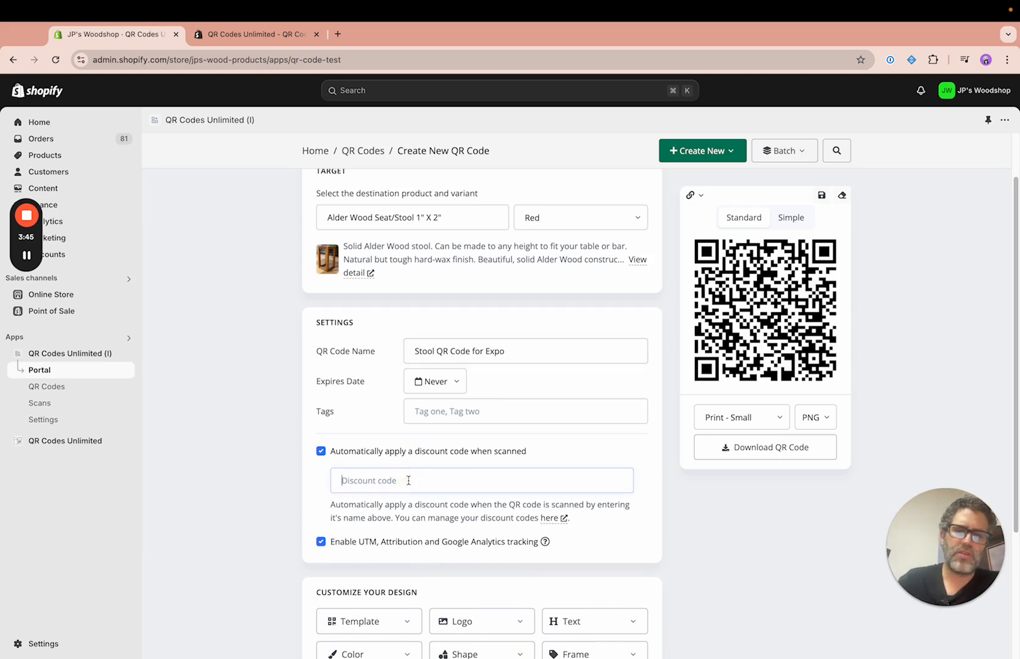
pyautogui.write('D')
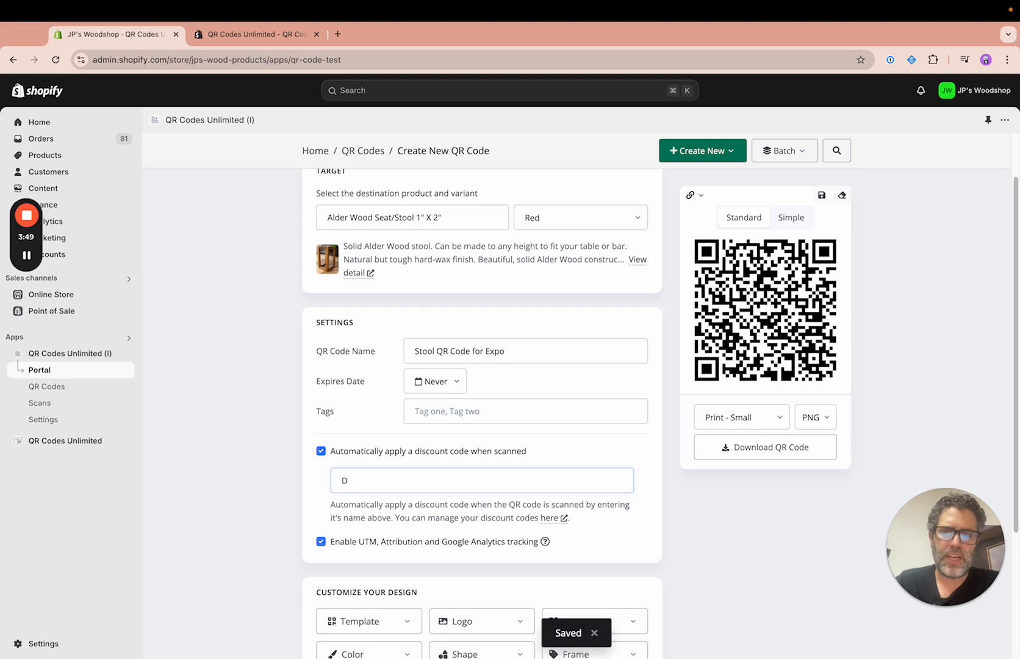
pyautogui.write('ISCOUNT50')
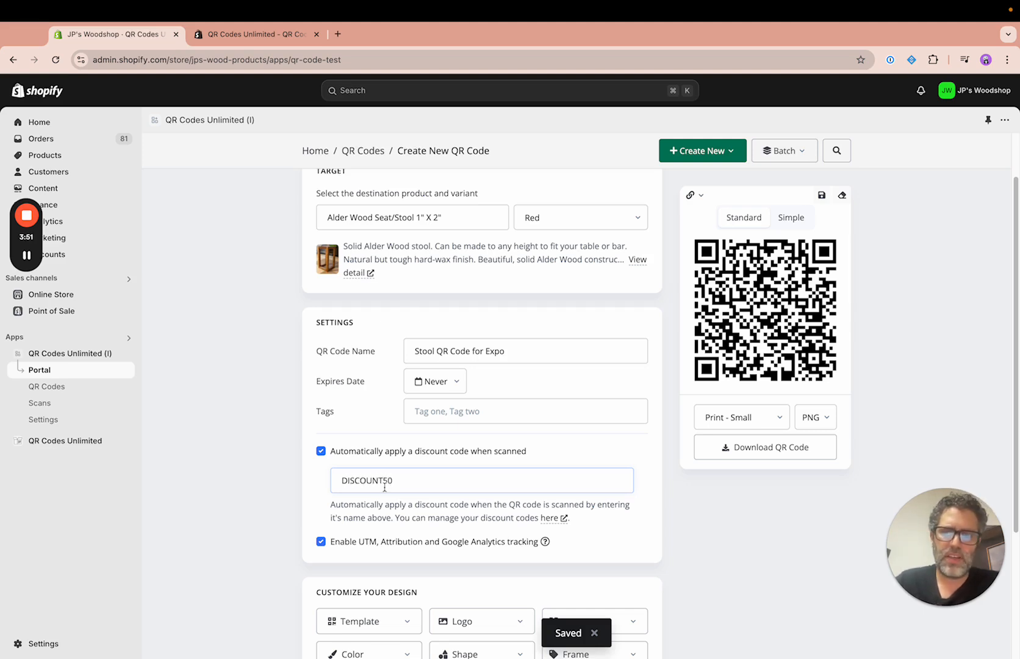
pyautogui.click(349, 515)
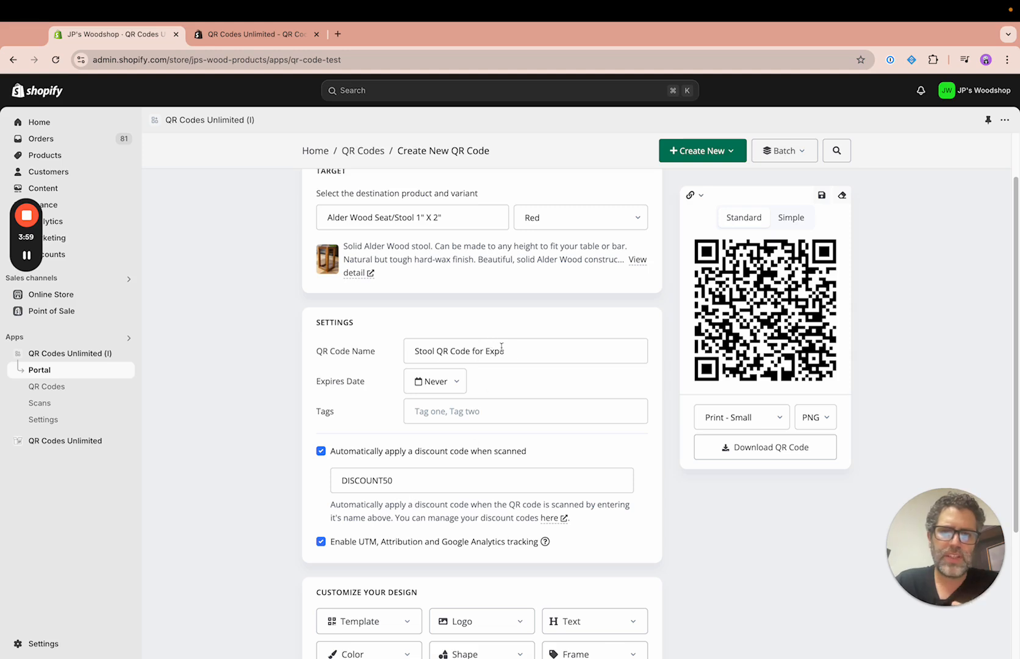
# - Set the QR code's expiration date to October 19, 2024
pyautogui.click(428, 387)
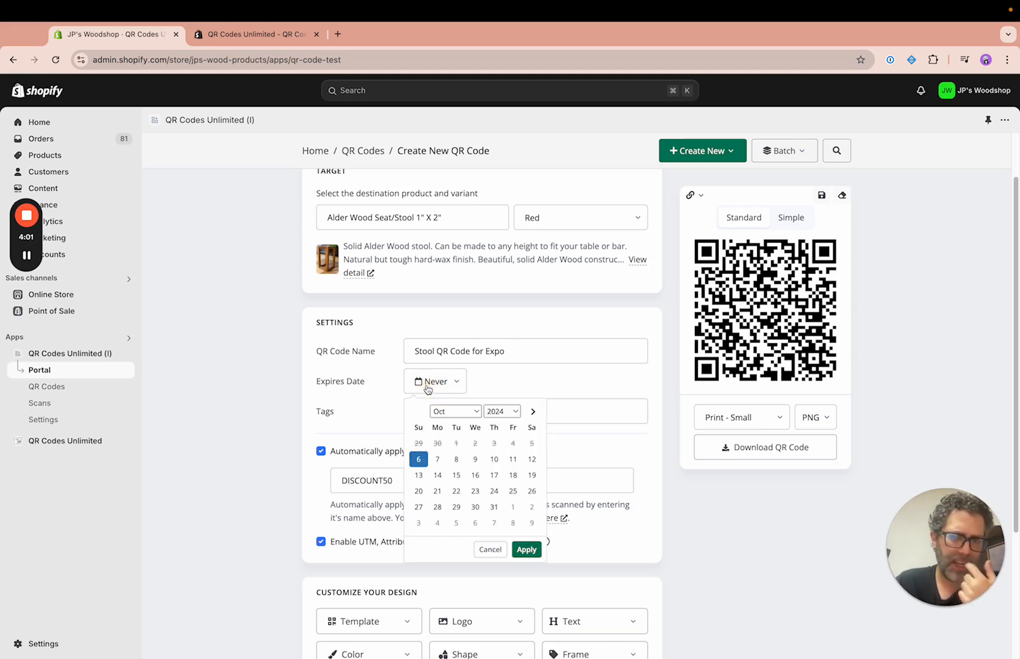
pyautogui.click(532, 475)
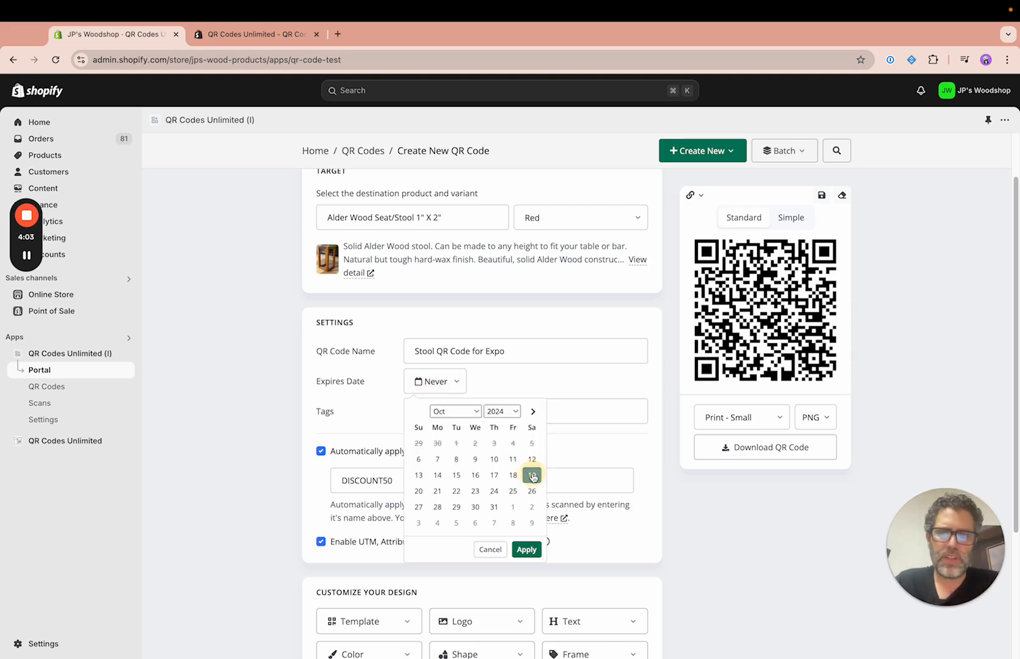
pyautogui.click(526, 549)
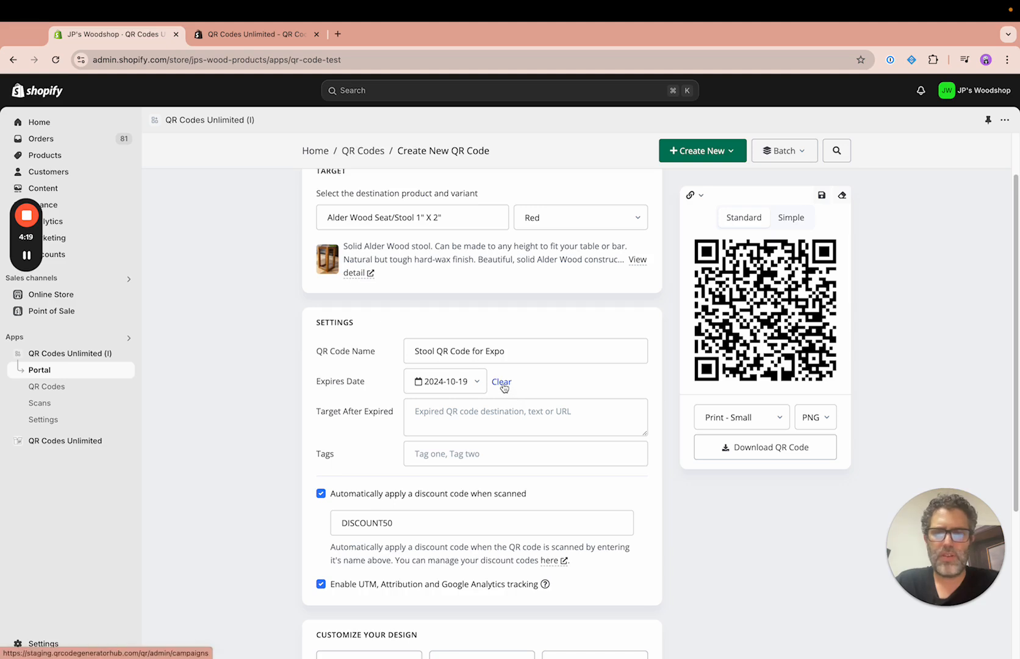
# - Add the Instagram logo to the QR code design with a circle shape and no shadow
pyautogui.scroll(-2, 491, 430)
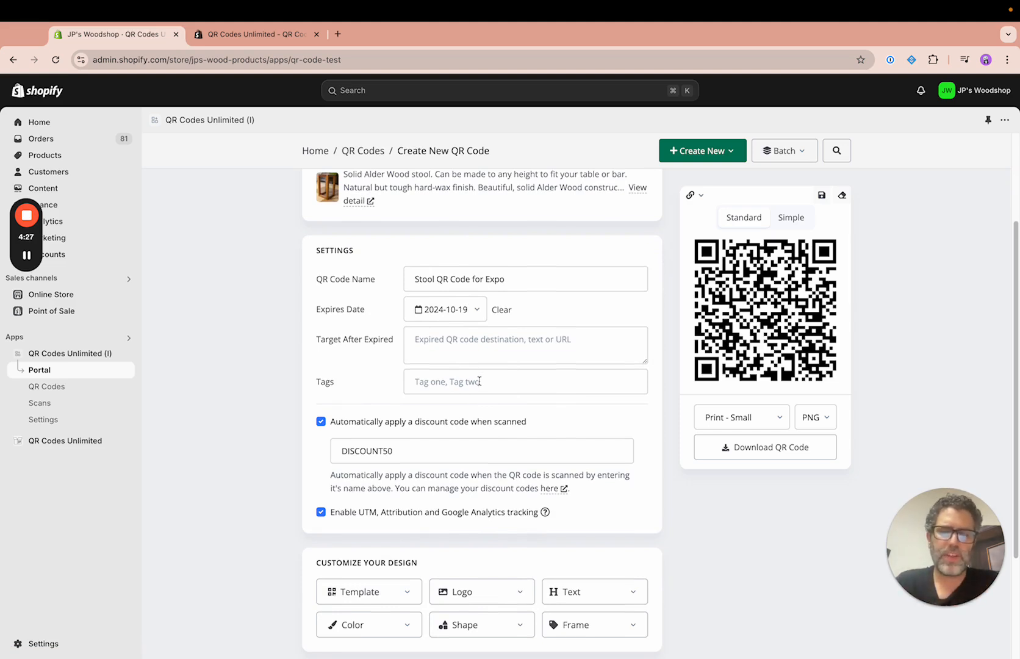
pyautogui.scroll(3, 479, 381)
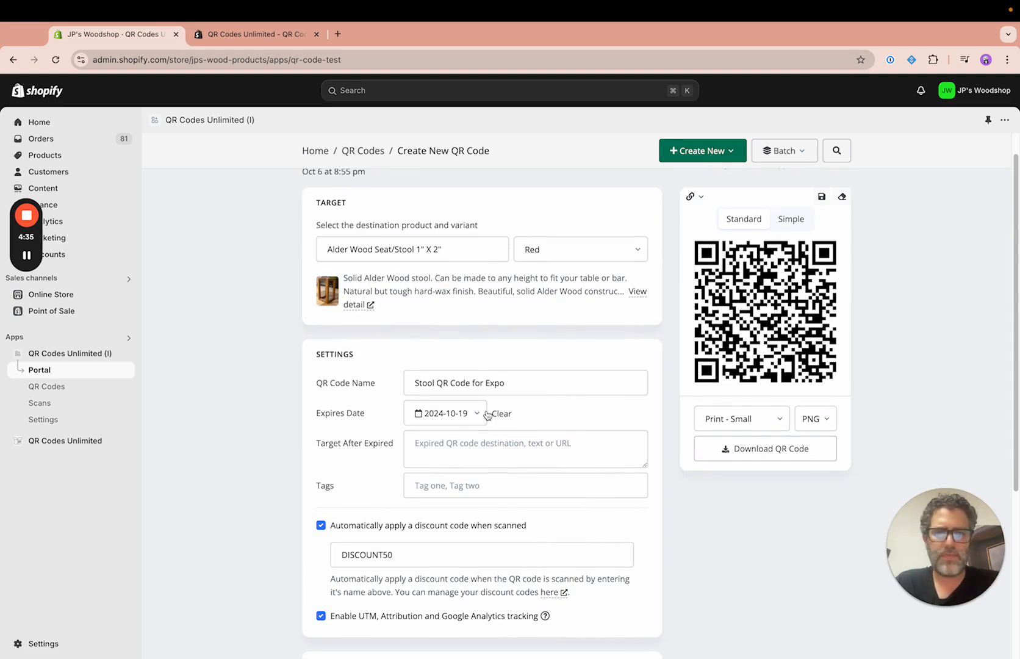
pyautogui.scroll(-2, 488, 479)
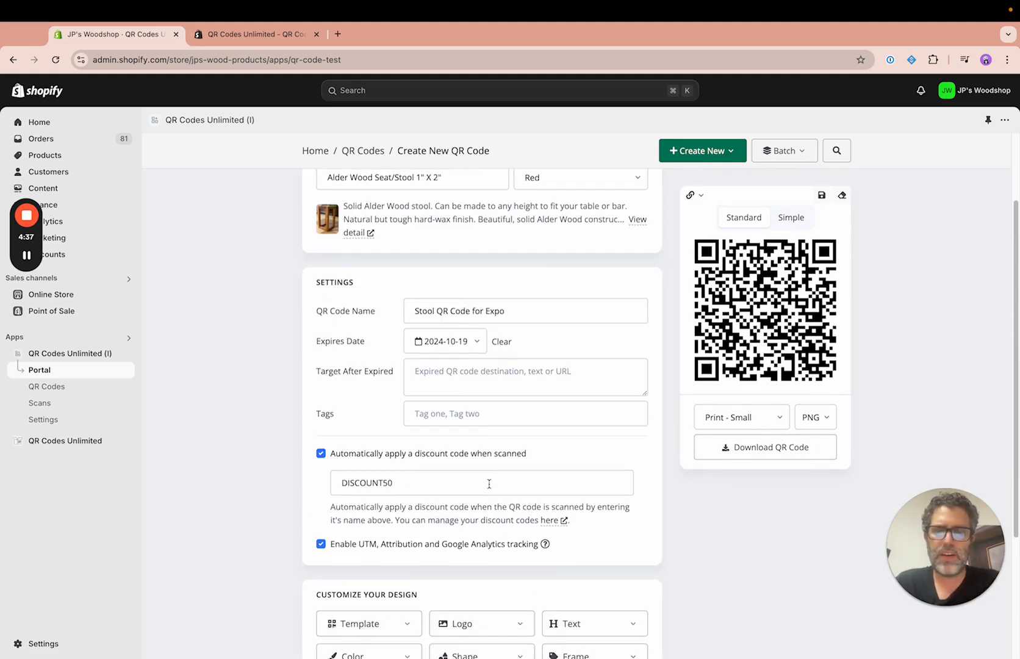
pyautogui.scroll(-1, 464, 455)
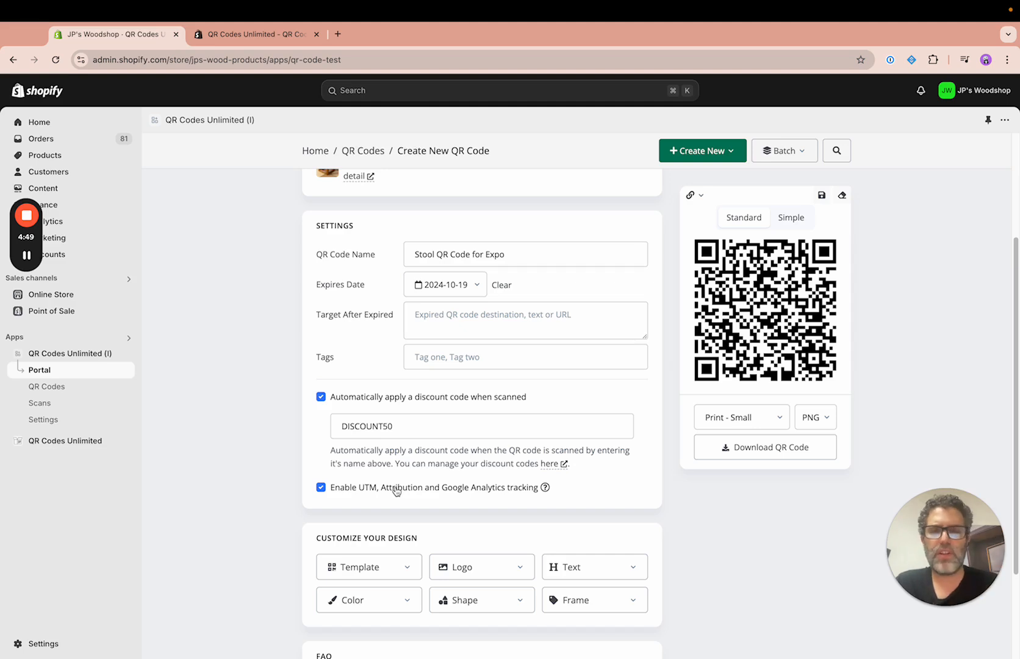
pyautogui.scroll(-3, 396, 491)
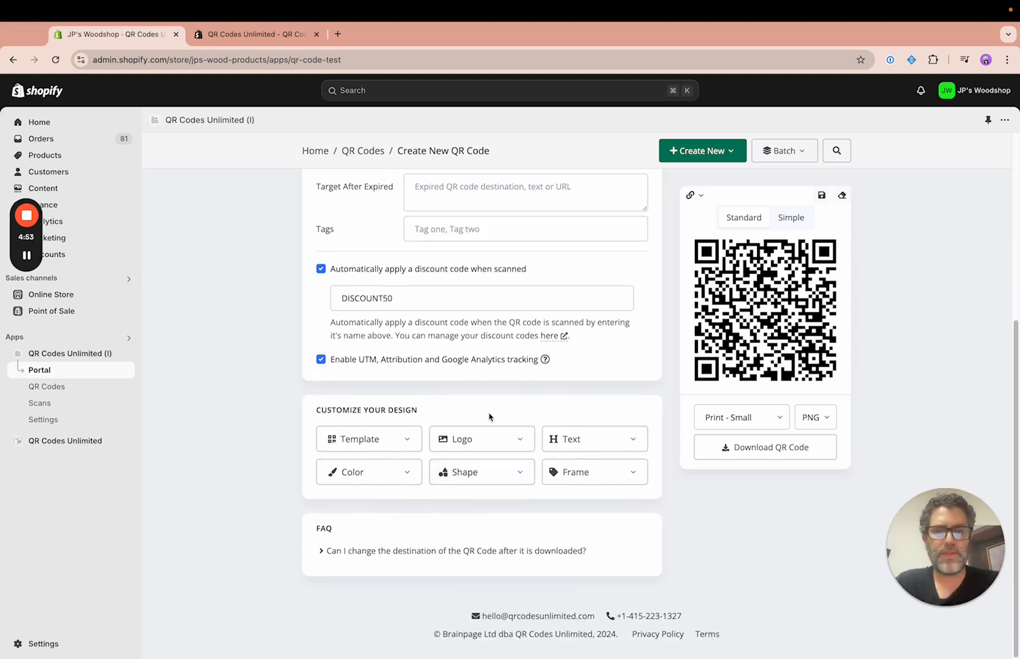
pyautogui.click(464, 440)
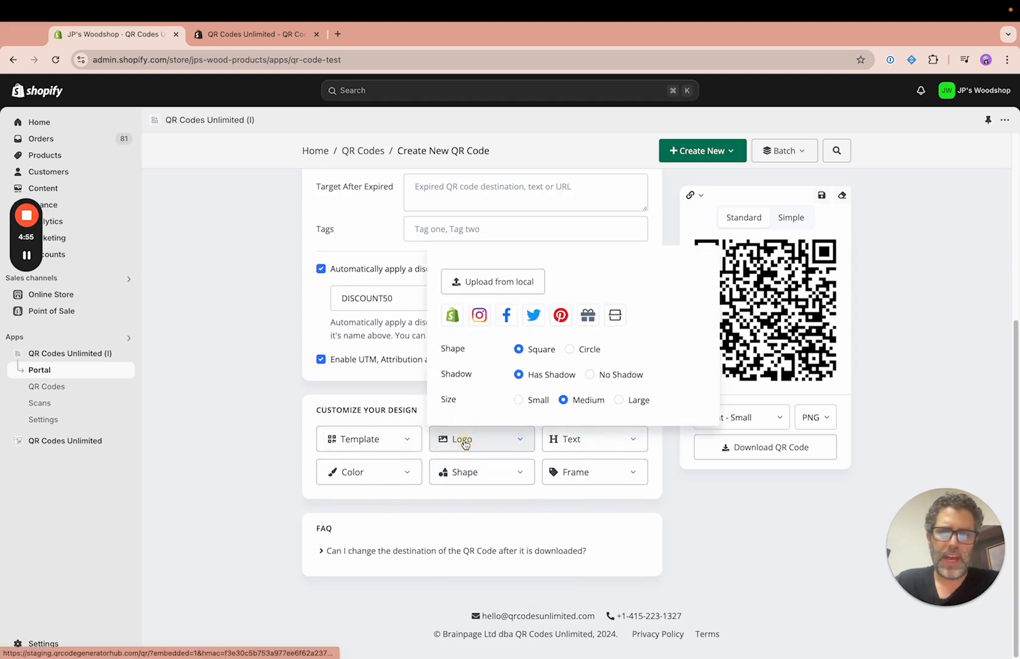
pyautogui.click(481, 314)
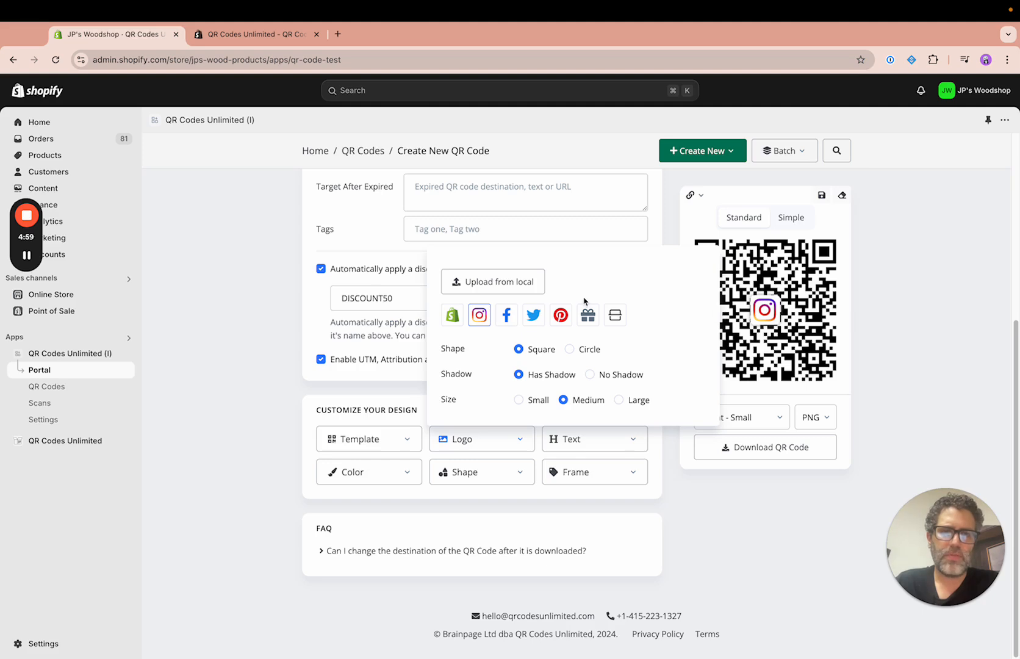
pyautogui.click(570, 350)
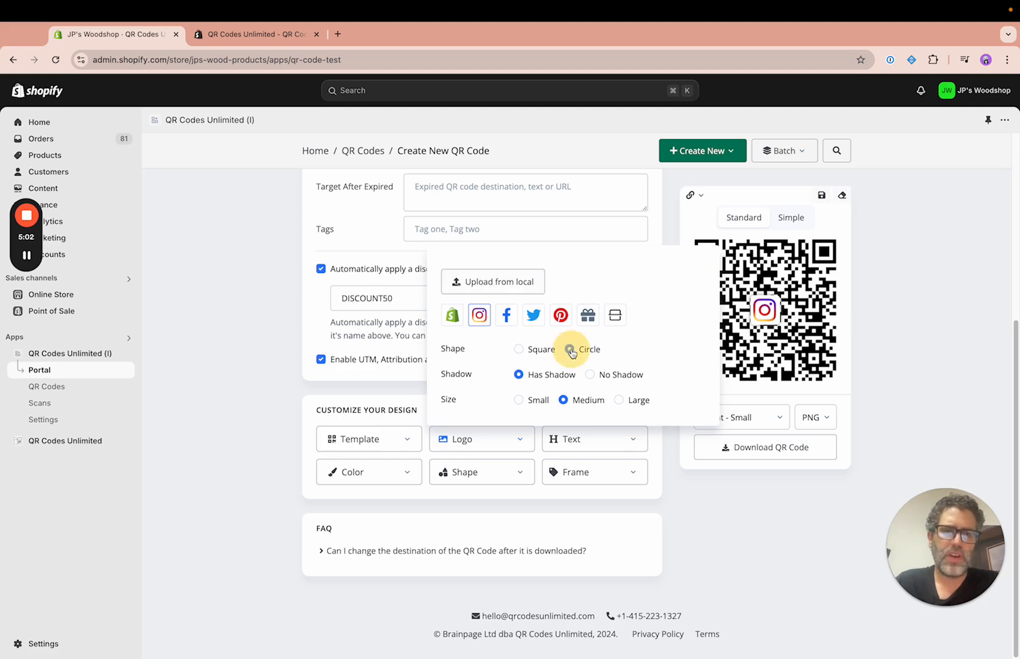
pyautogui.click(590, 376)
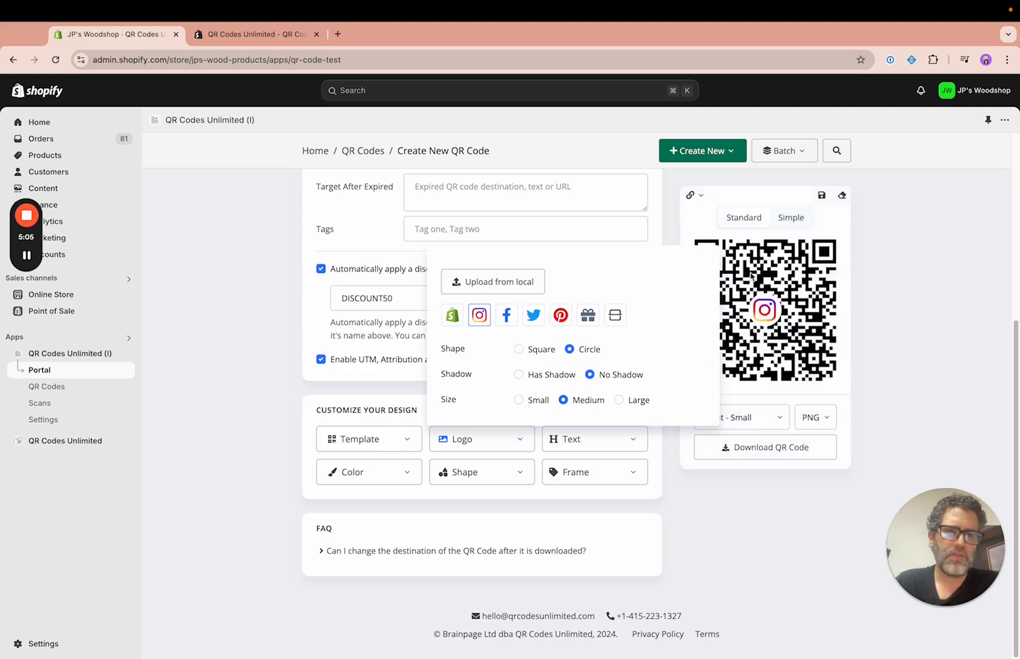
# - Set the Instagram logo's size to large and add the header text "Scan me!" to the QR code
pyautogui.click(618, 400)
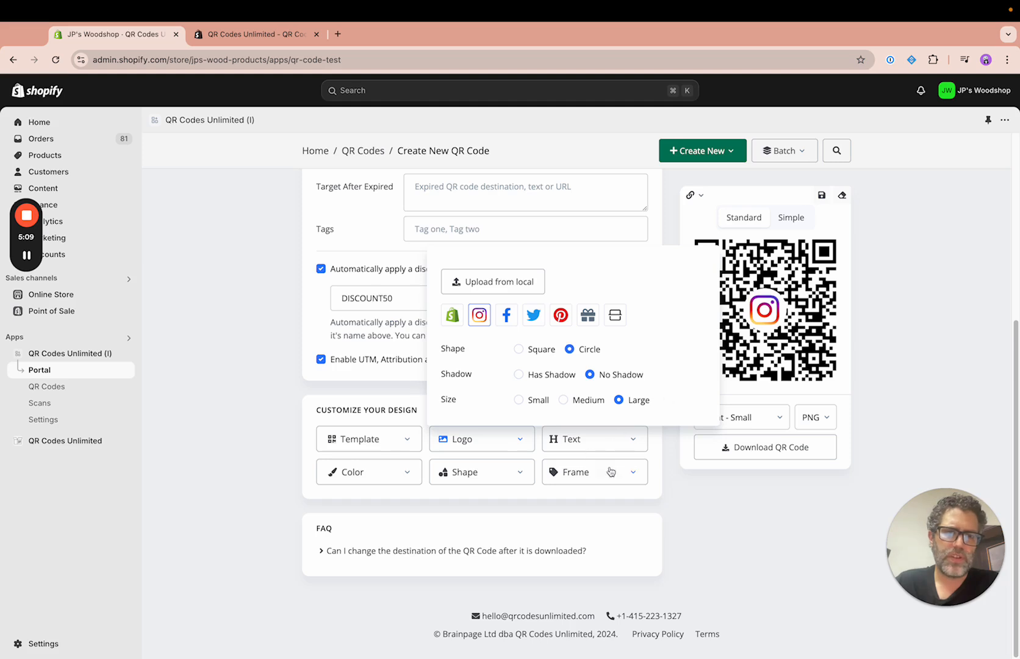
pyautogui.click(649, 468)
pyautogui.click(588, 438)
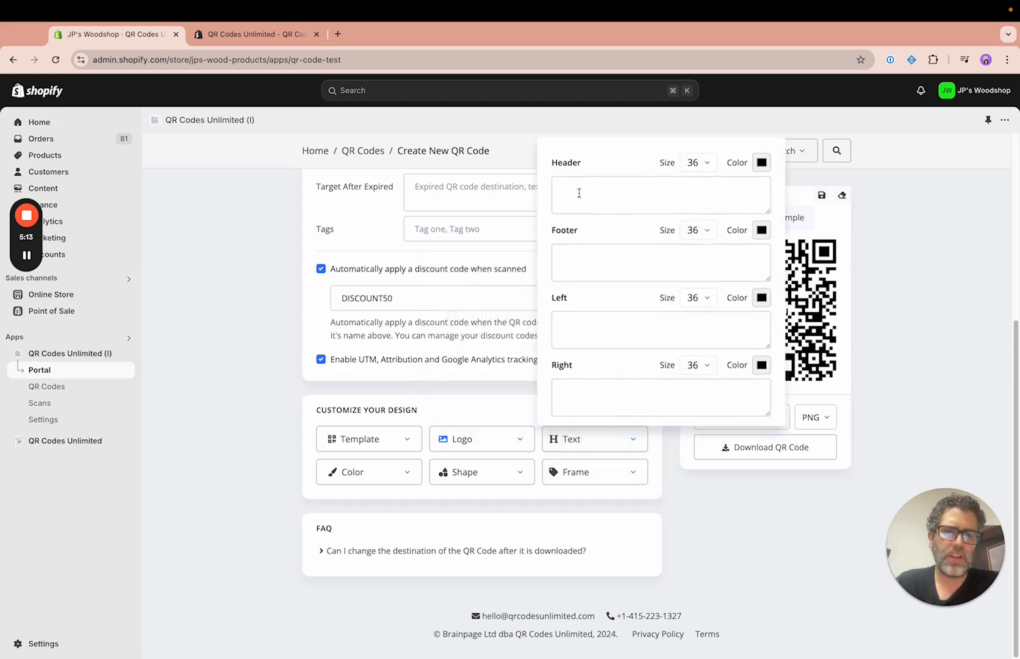
pyautogui.click(576, 193)
pyautogui.write('Scan me!')
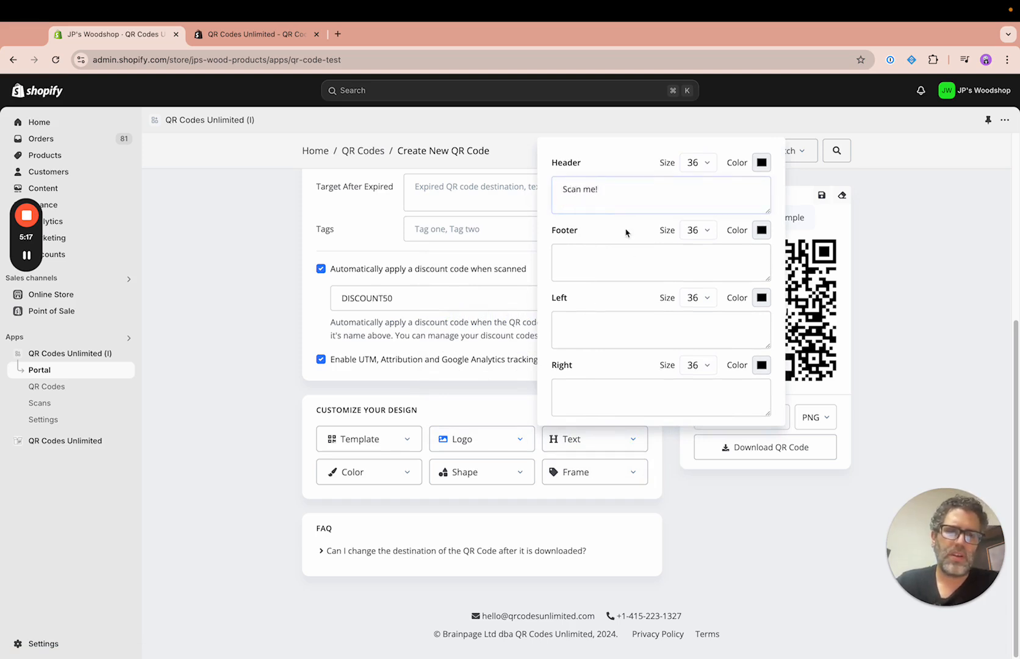
pyautogui.click(668, 440)
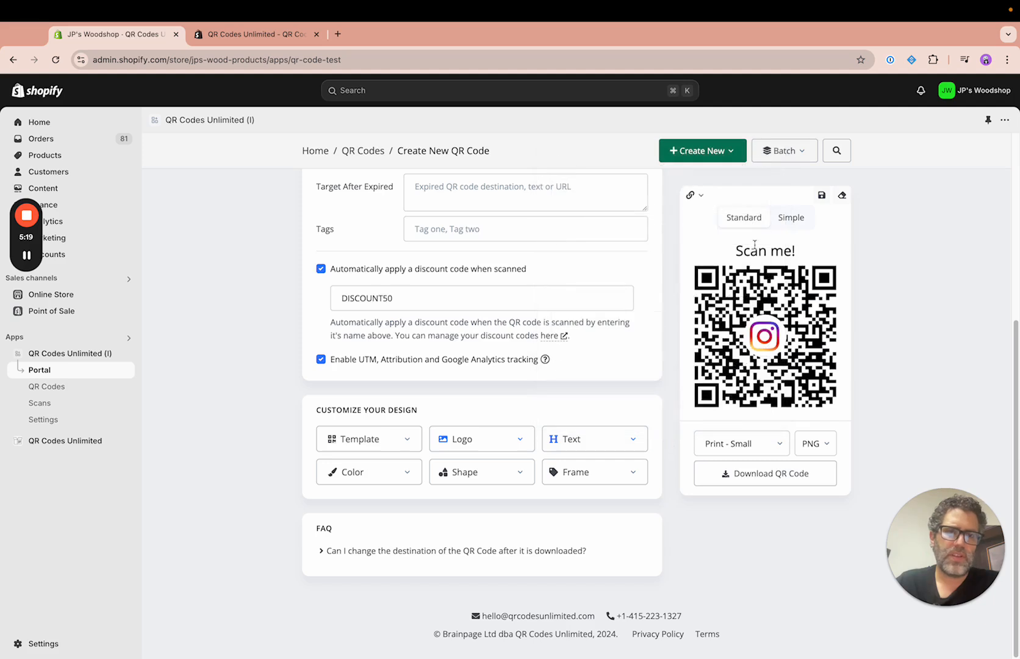
# - Color the QR code with the recommended dark teal radial gradient and change Color 2 to light cyan (RGB 194, 253, 255)
pyautogui.click(380, 473)
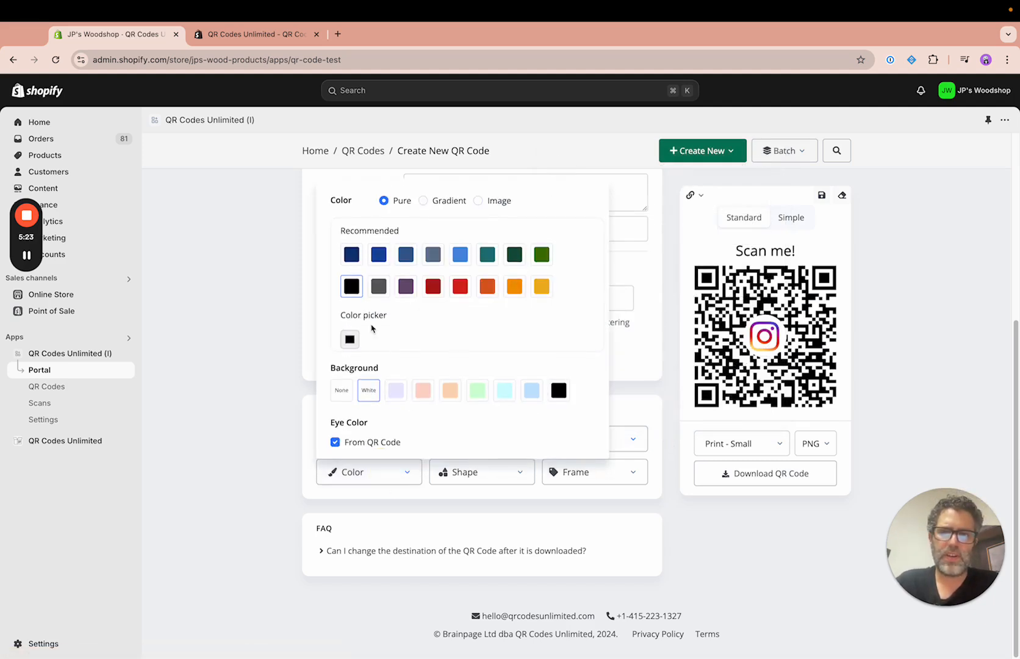
pyautogui.click(427, 203)
pyautogui.click(460, 254)
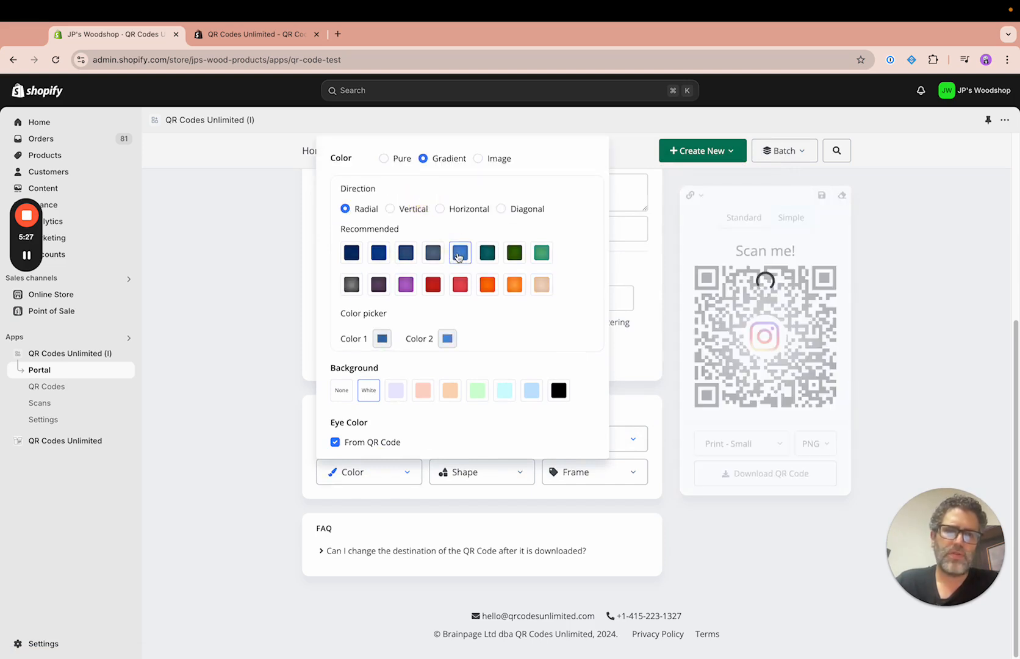
pyautogui.click(487, 255)
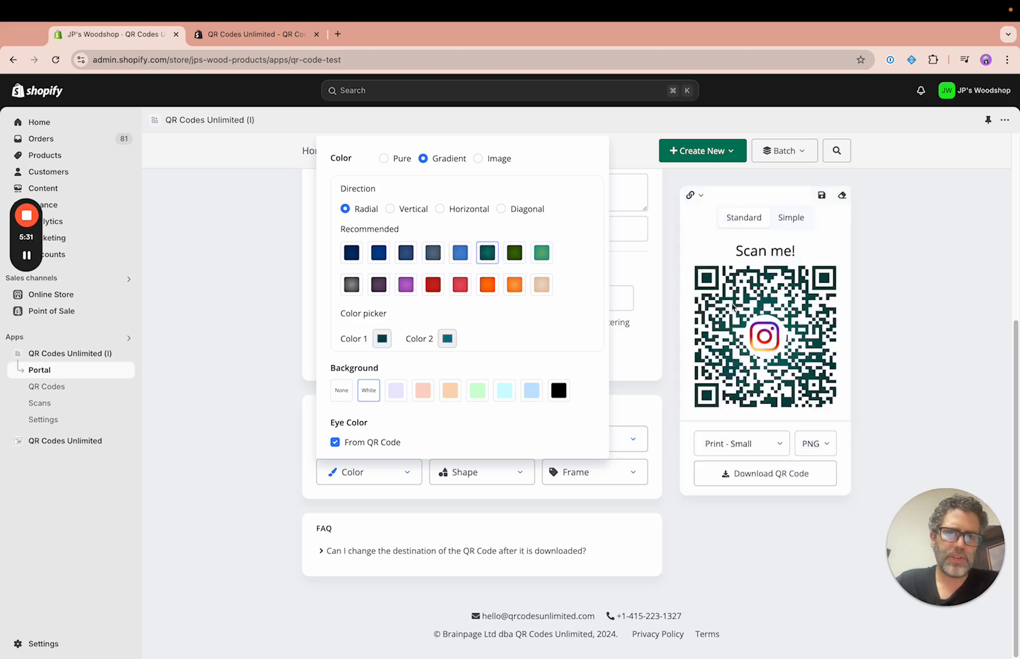
pyautogui.click(447, 340)
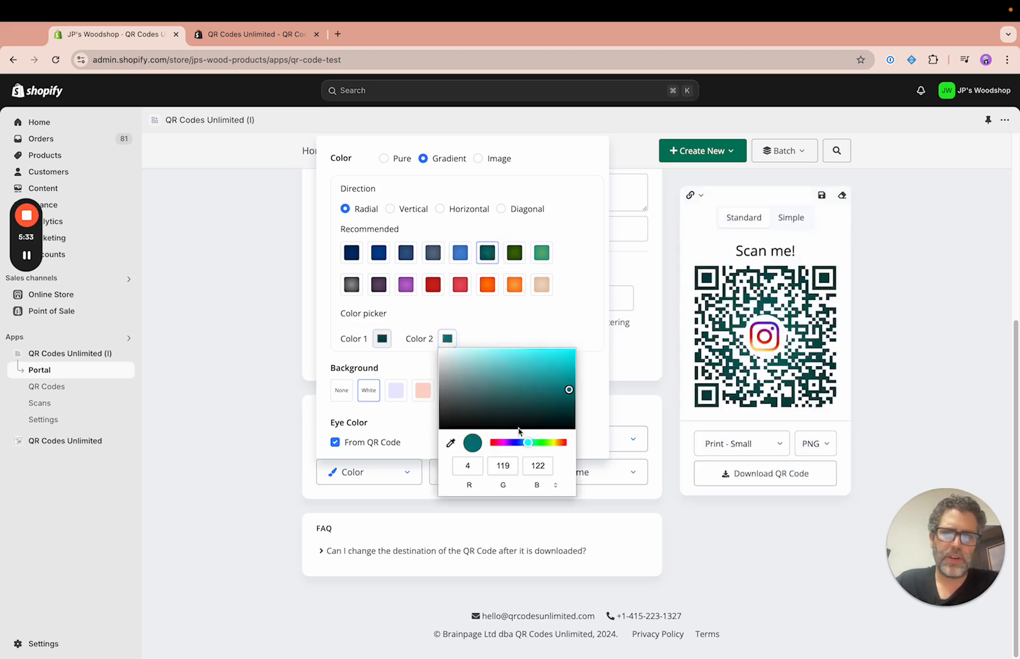
pyautogui.moveTo(534, 381); pyautogui.dragTo(469, 342)
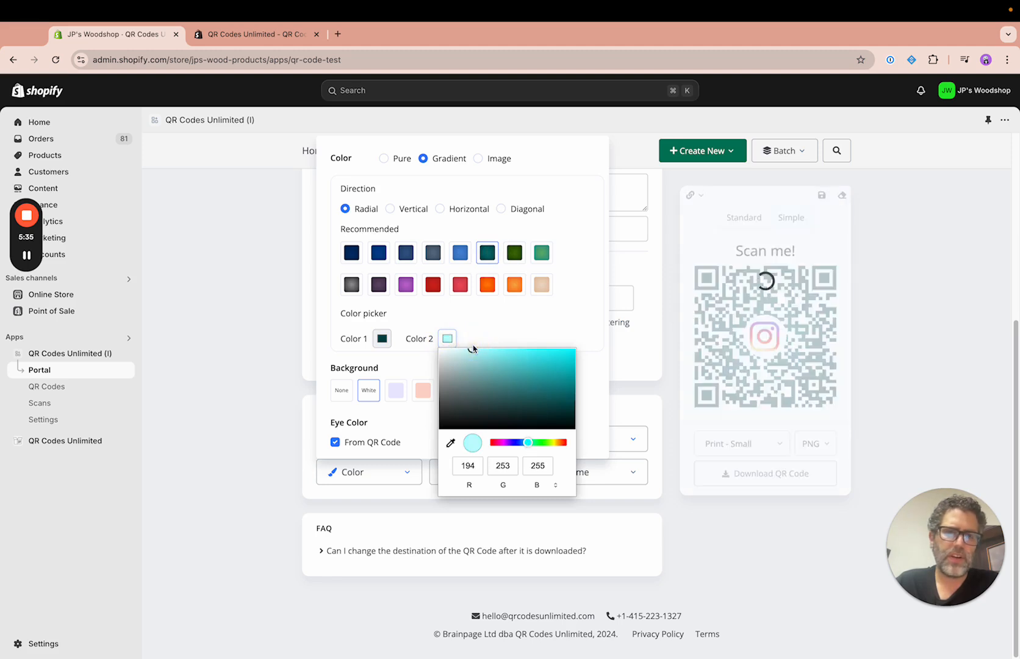
pyautogui.click(562, 322)
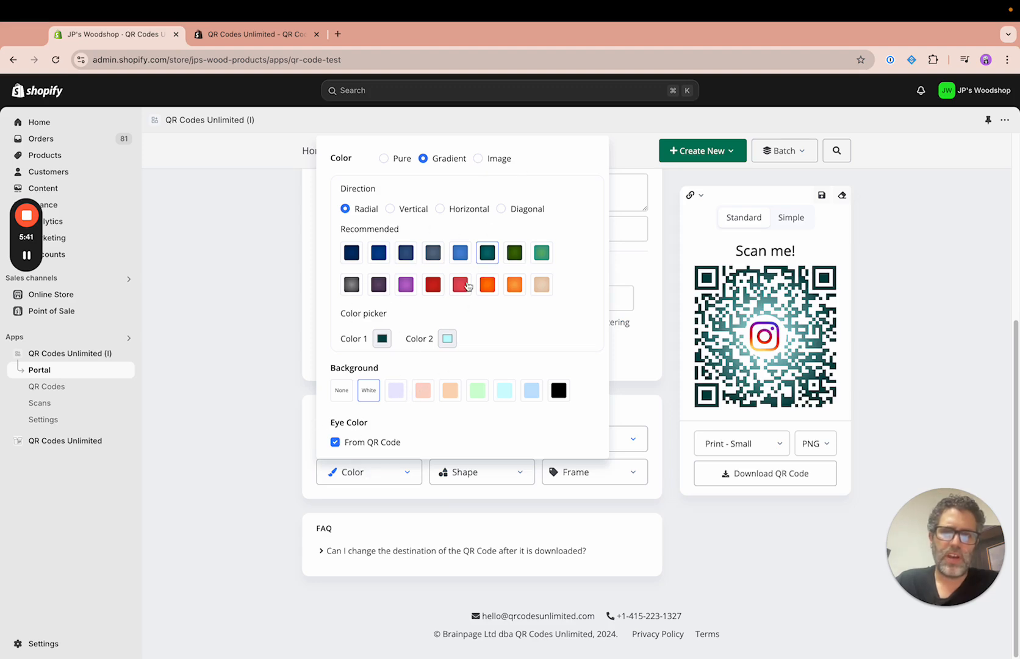
pyautogui.click(277, 311)
# - Style the QR code with thin horizontal-dash blocks and circular outer and inner eyes, and surround it with the plain rounded square frame
pyautogui.click(478, 472)
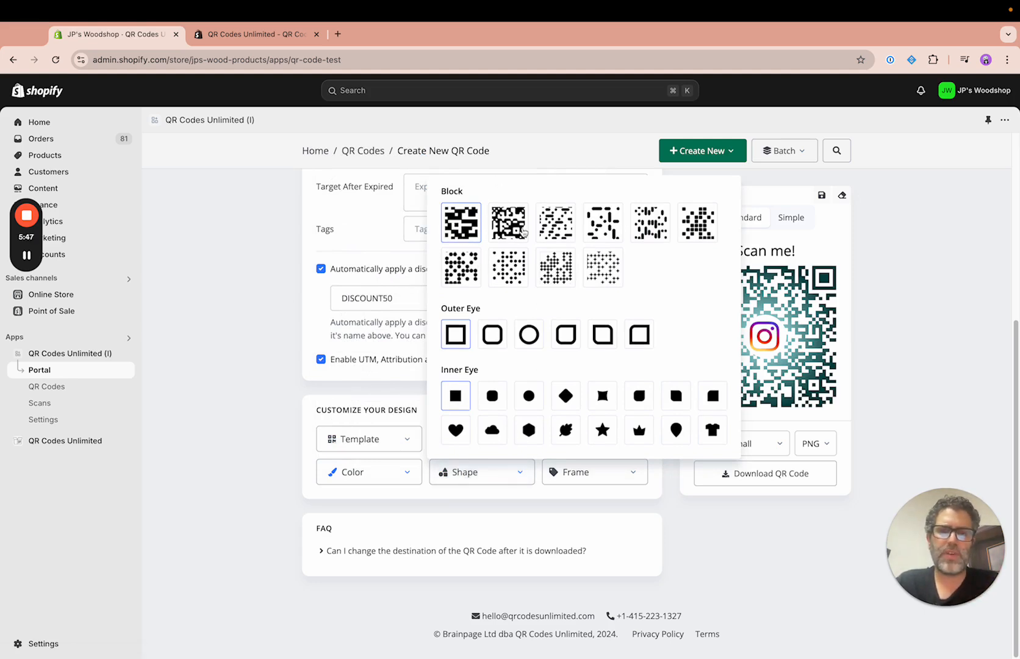
pyautogui.click(554, 229)
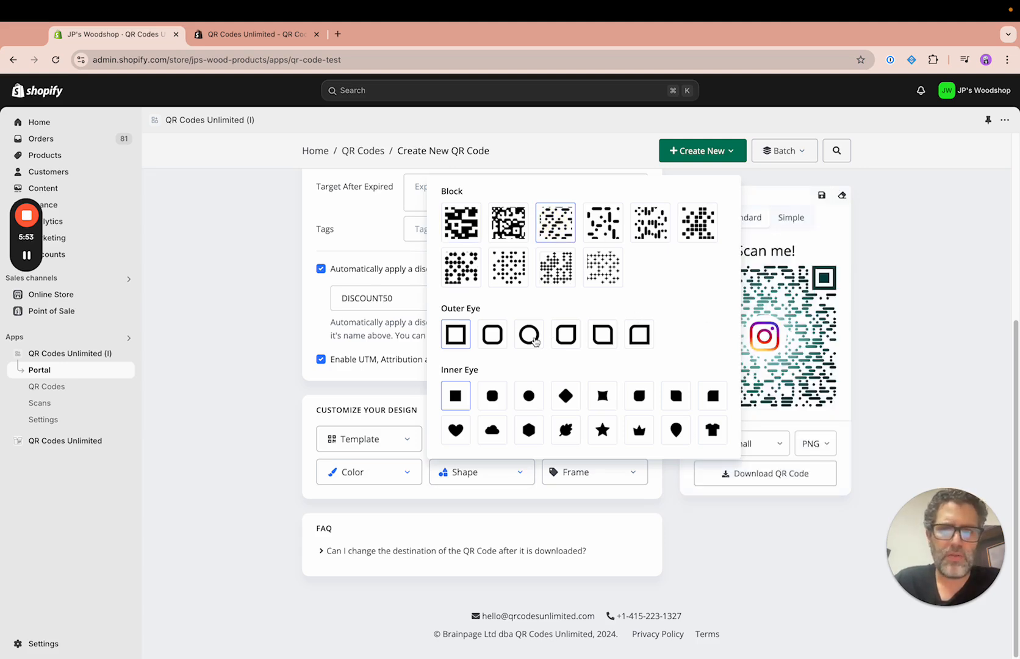
pyautogui.click(535, 341)
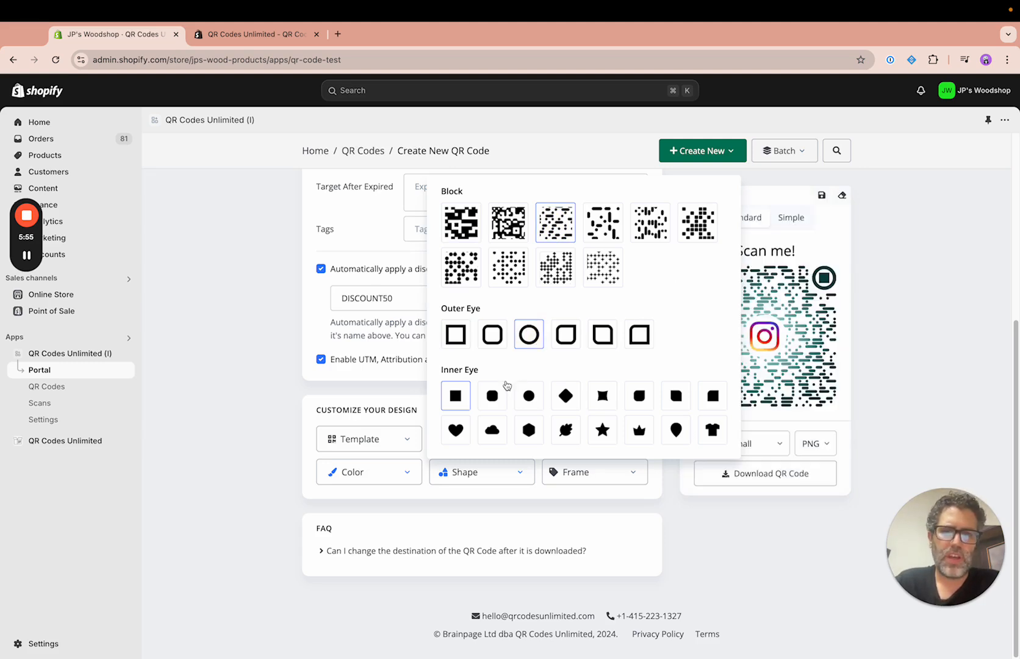
pyautogui.click(533, 393)
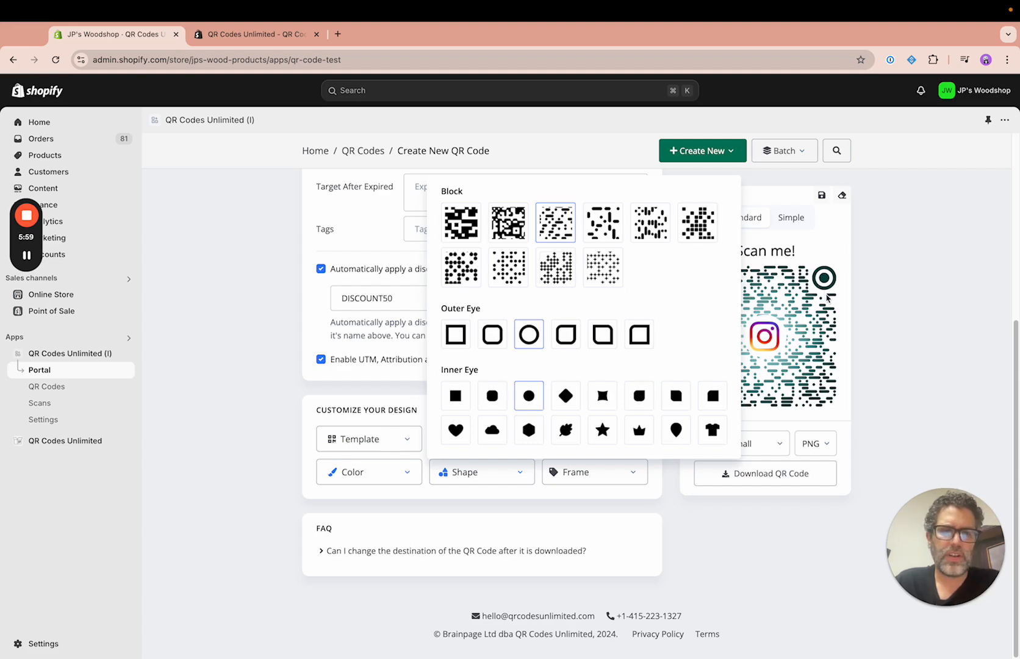
pyautogui.click(846, 333)
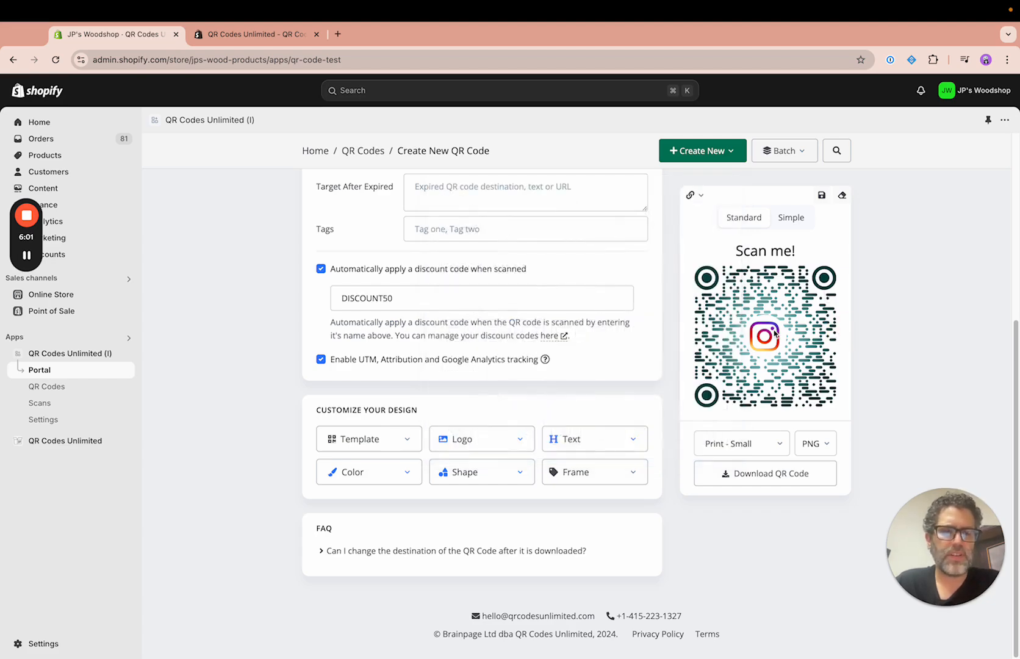
pyautogui.click(633, 469)
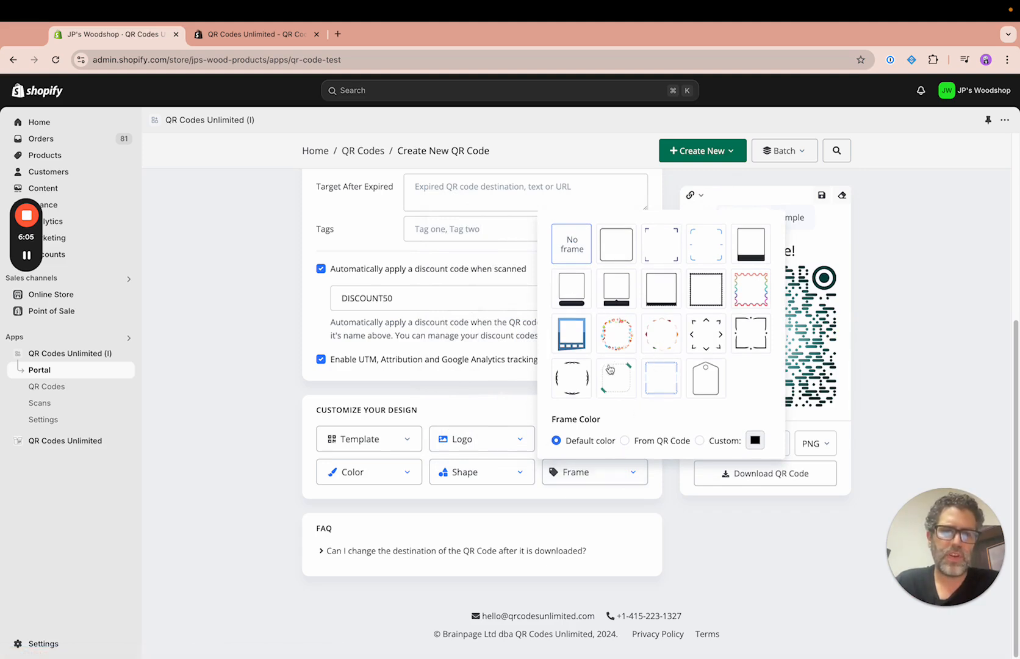
pyautogui.click(614, 250)
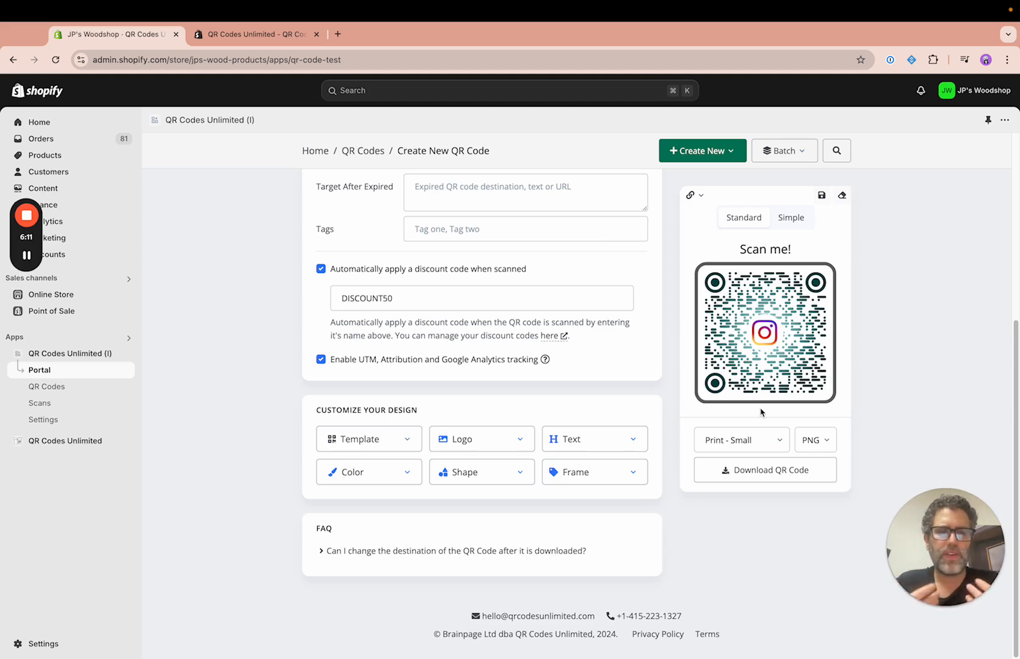
# - Check the available download sizes and file formats for the QR code
pyautogui.click(737, 447)
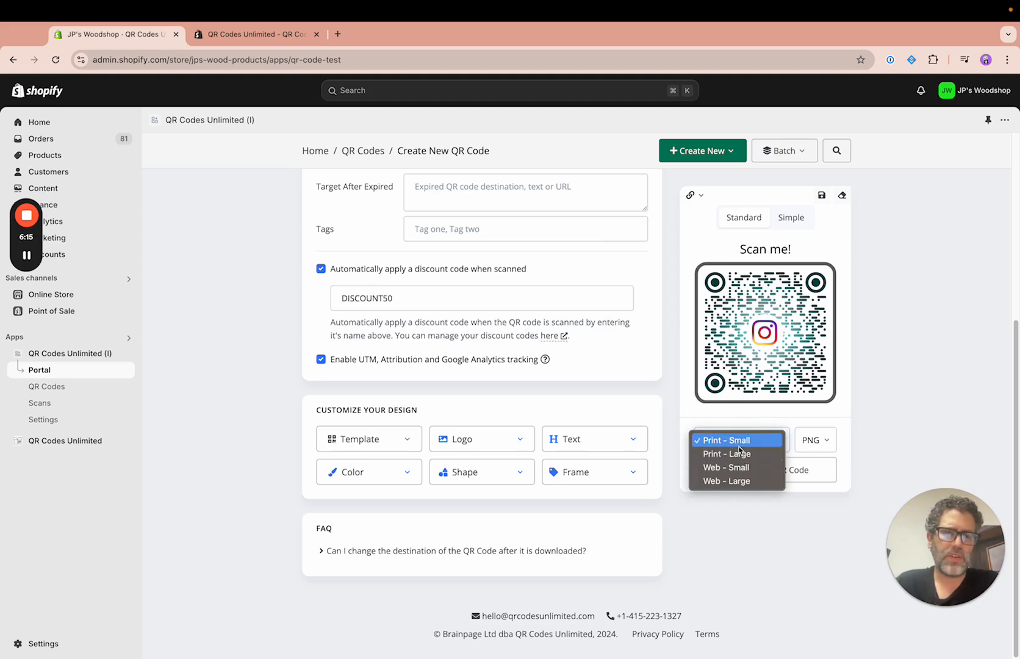
pyautogui.click(812, 444)
pyautogui.click(814, 446)
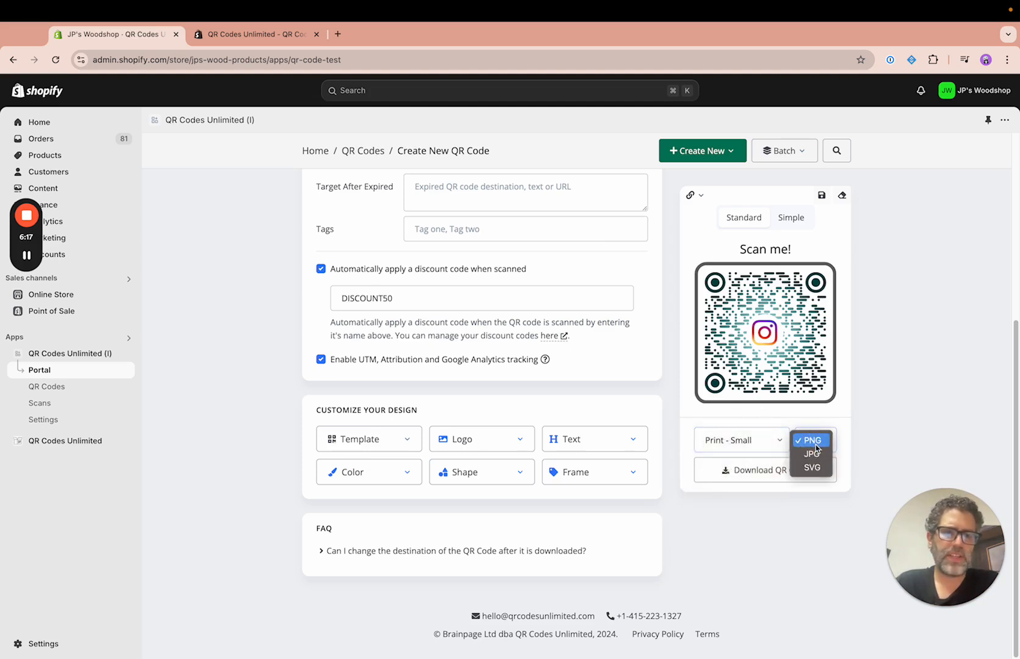
pyautogui.click(776, 516)
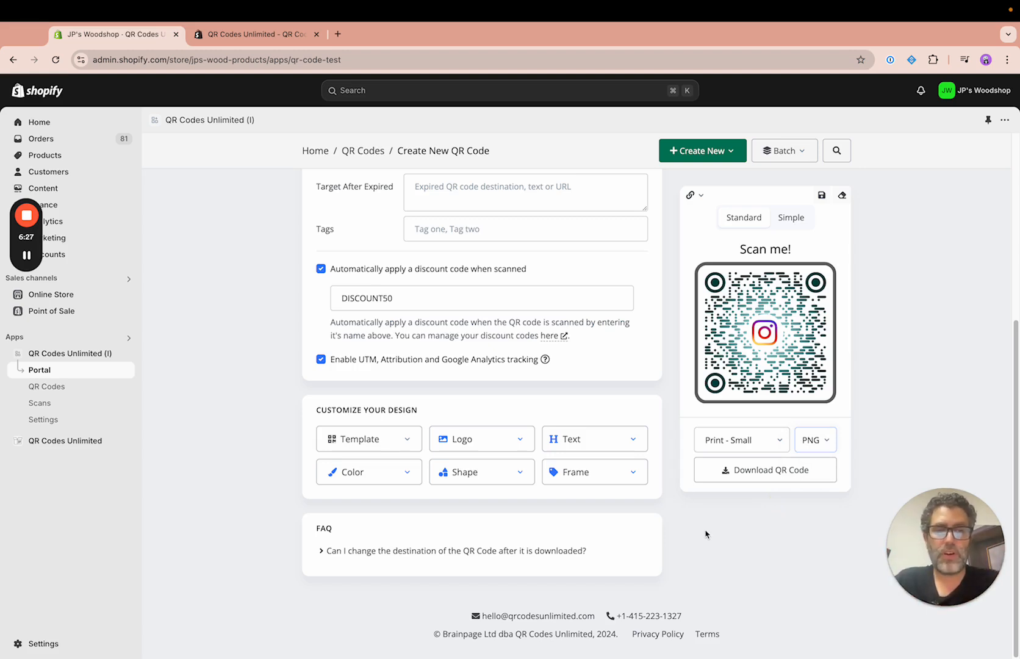
# - Compare the Standard and Simple versions of the QR code and leave it set to Simple
pyautogui.scroll(3, 702, 530)
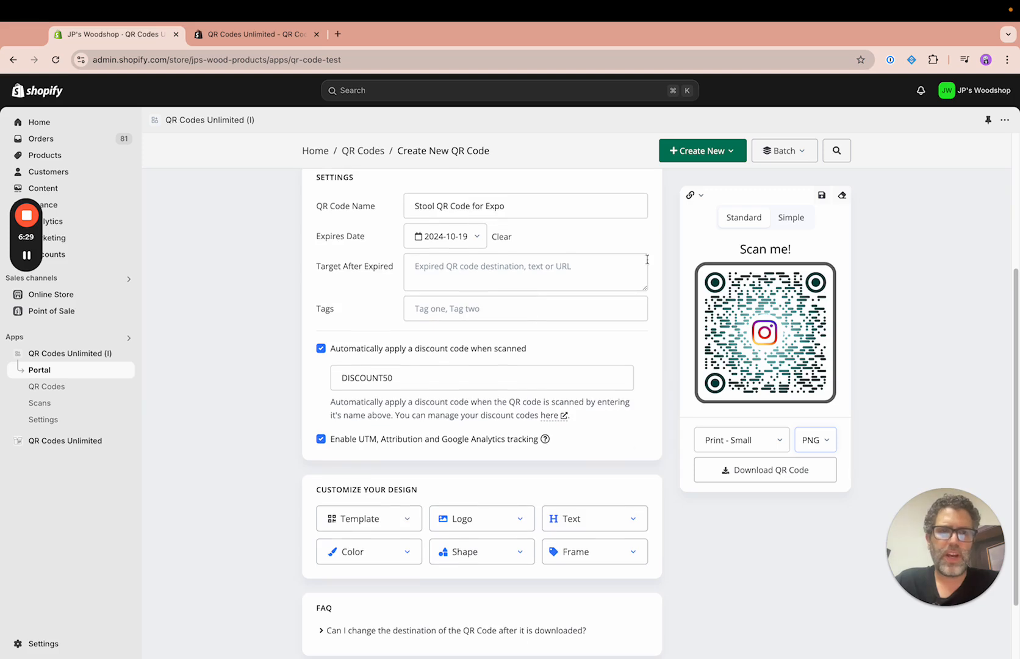
pyautogui.scroll(5, 646, 259)
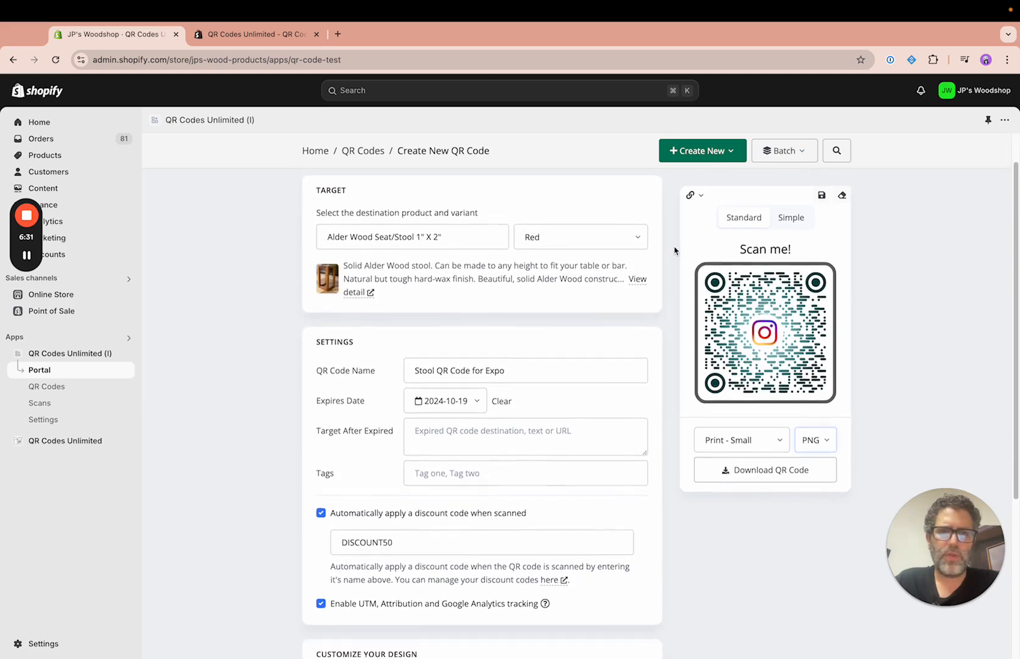
pyautogui.scroll(1, 674, 250)
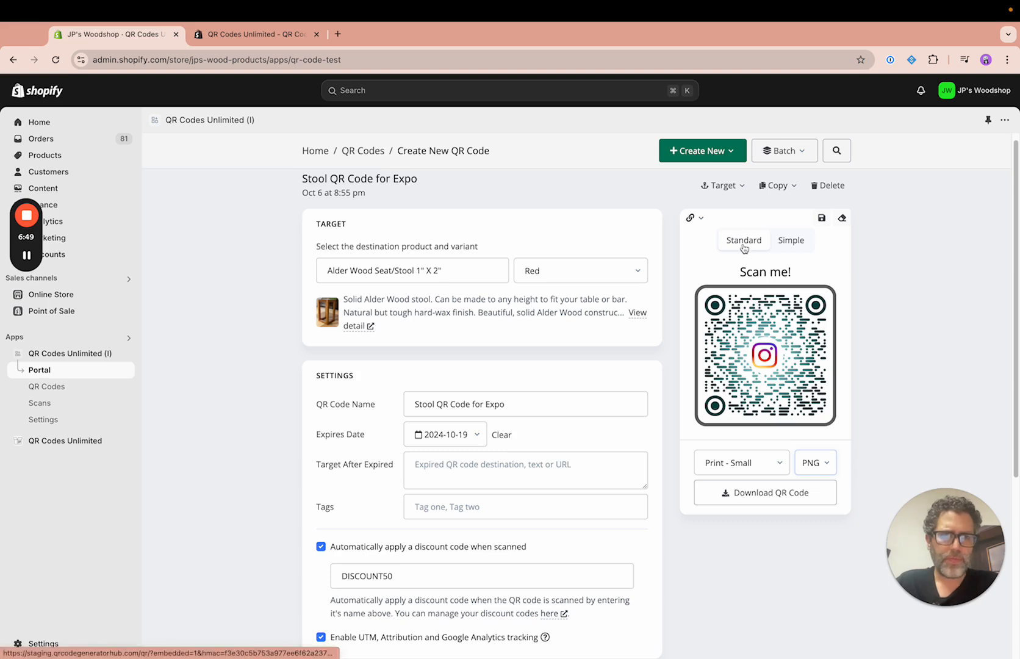
pyautogui.click(790, 242)
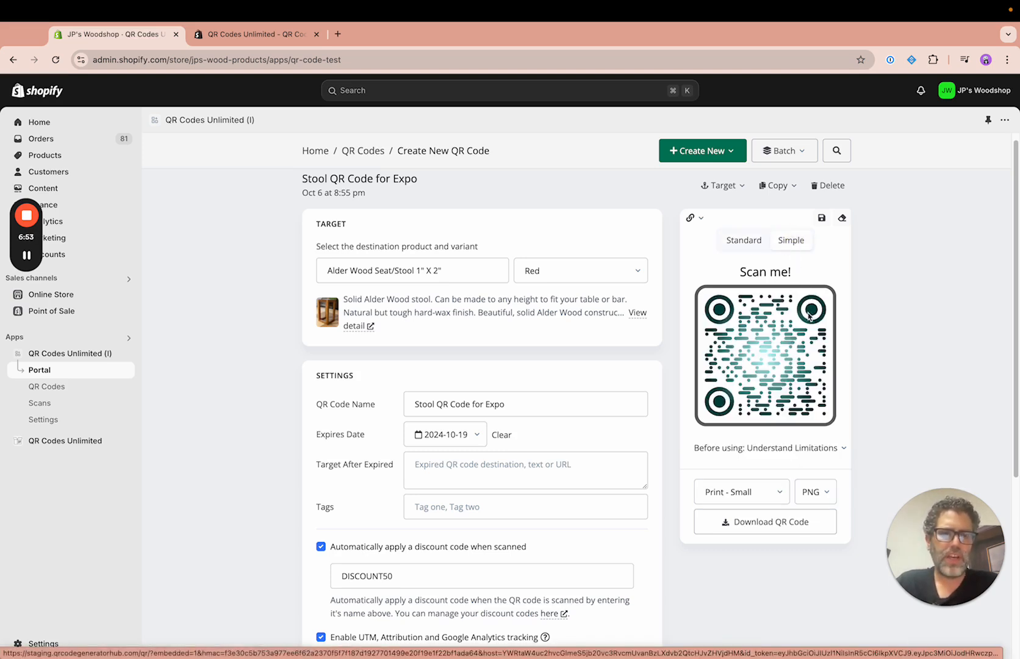
pyautogui.click(738, 250)
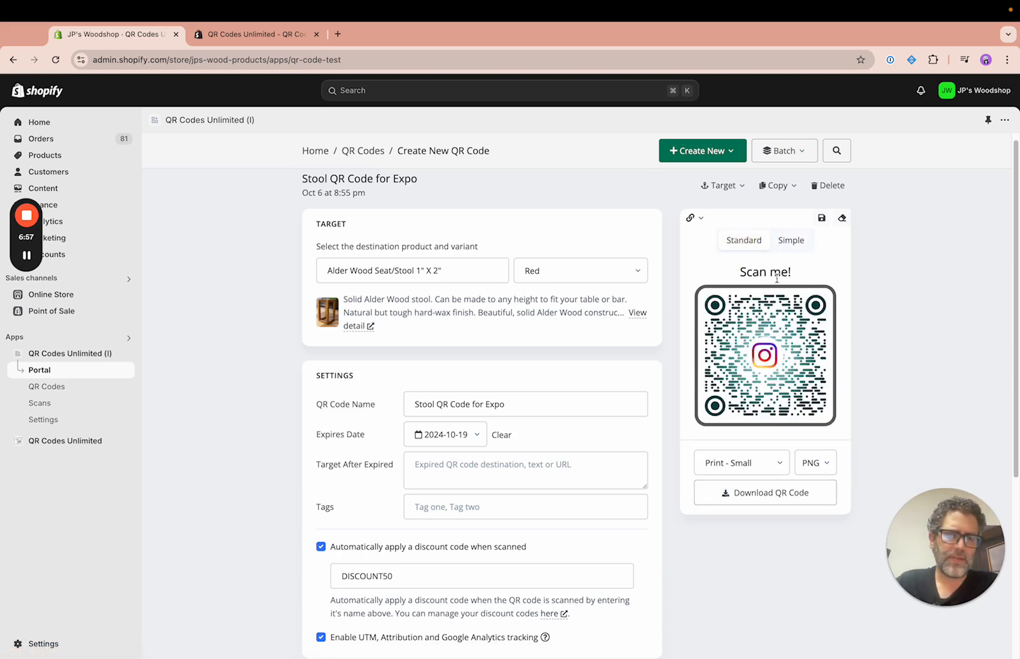
pyautogui.click(795, 246)
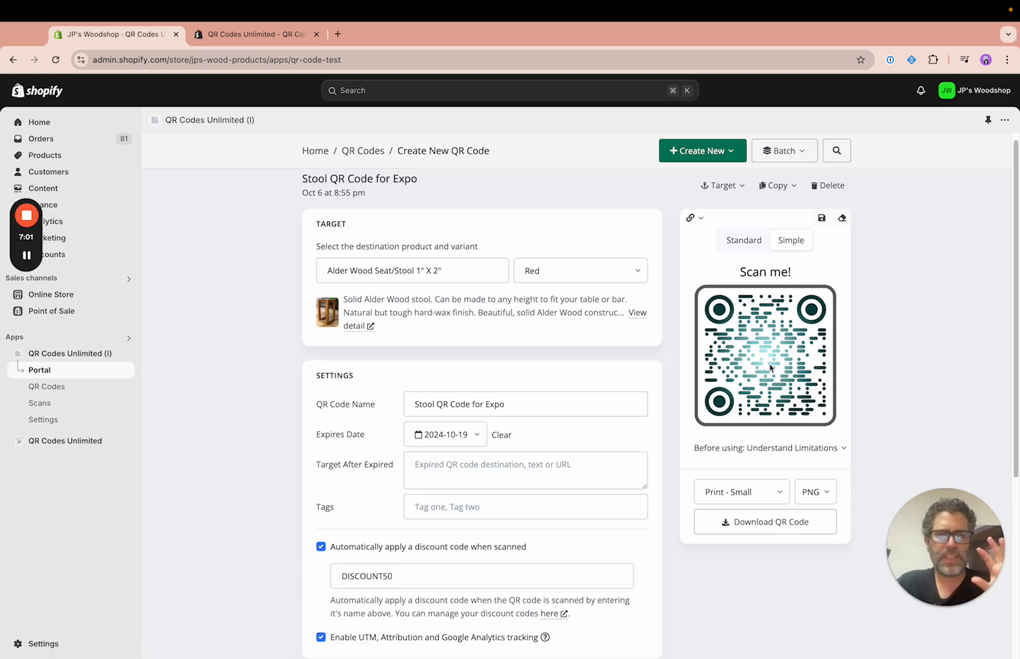
pyautogui.moveTo(833, 452)
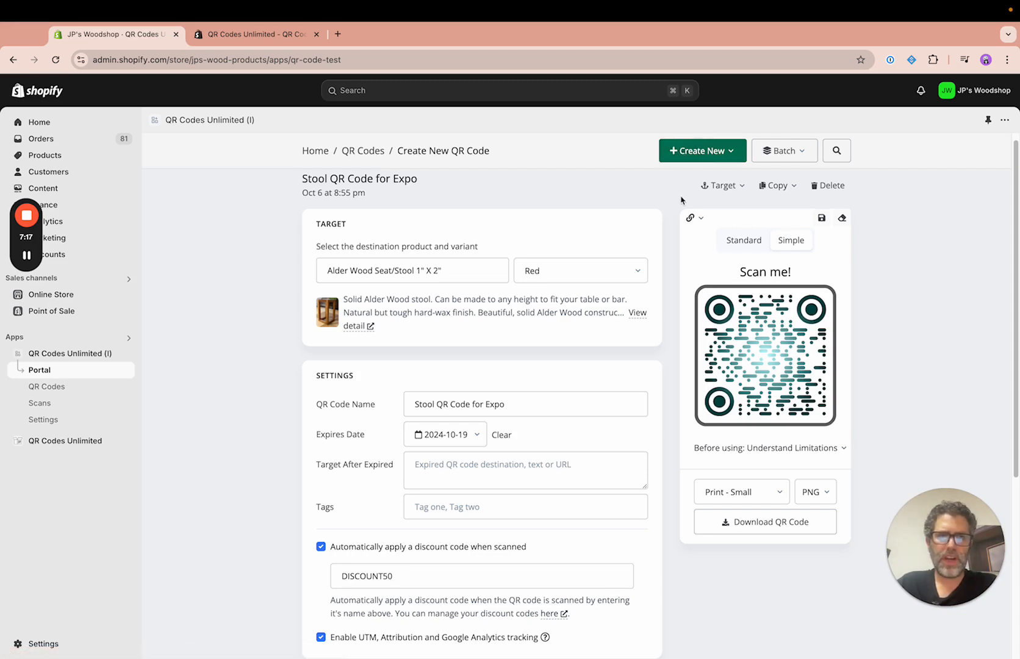
# - Return to the app's home page and start a new batch of QR codes for Shopify products
pyautogui.scroll(-5, 682, 199)
pyautogui.scroll(5, 682, 199)
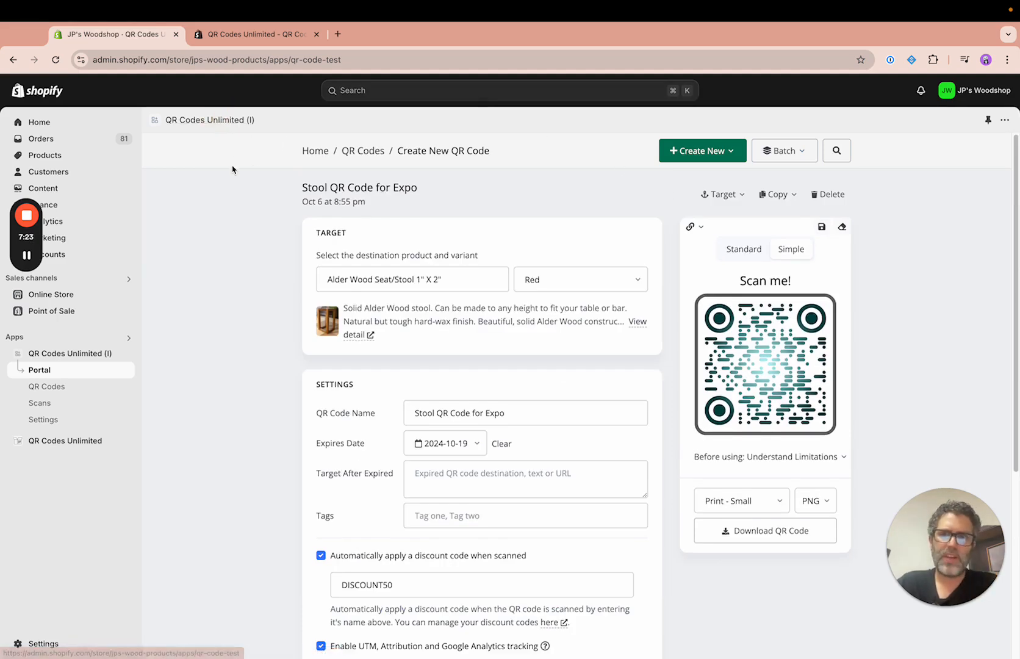
pyautogui.click(315, 152)
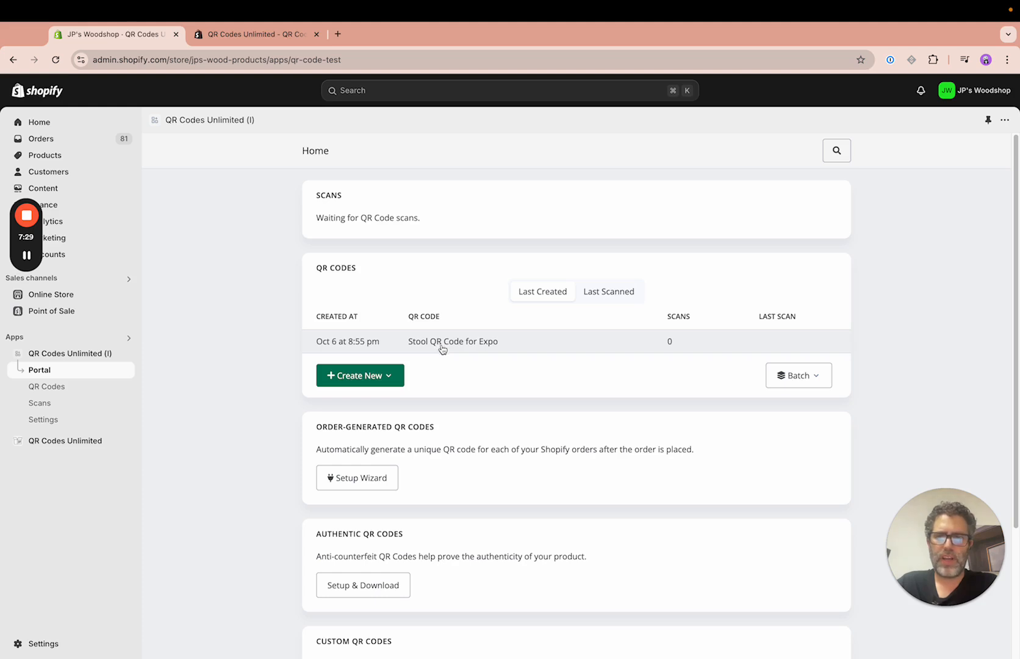
pyautogui.scroll(-2, 475, 413)
pyautogui.scroll(-3, 475, 415)
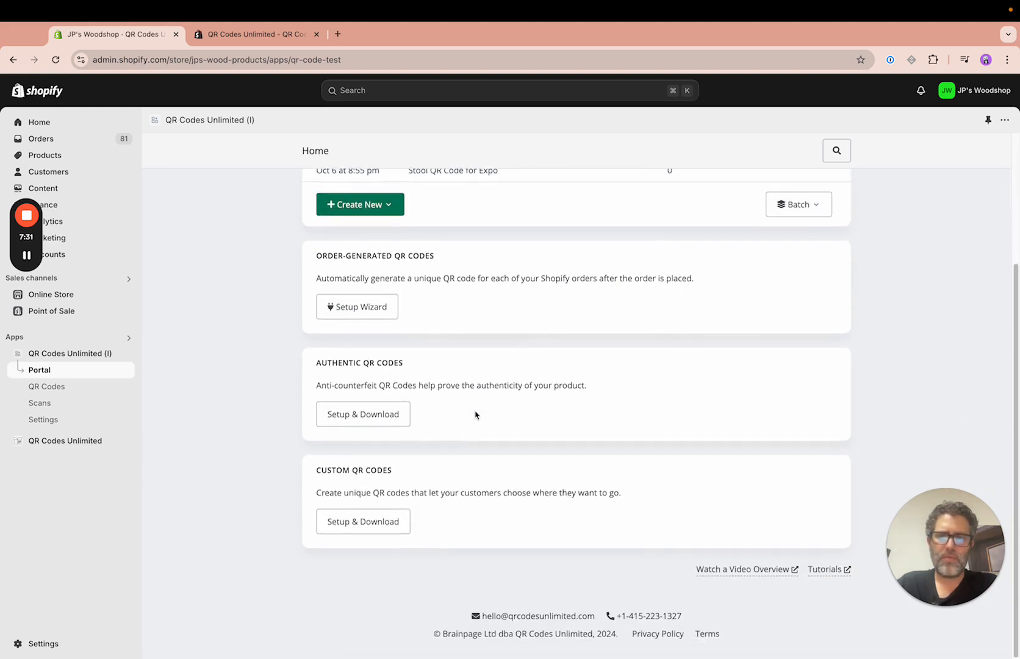
pyautogui.scroll(5, 476, 415)
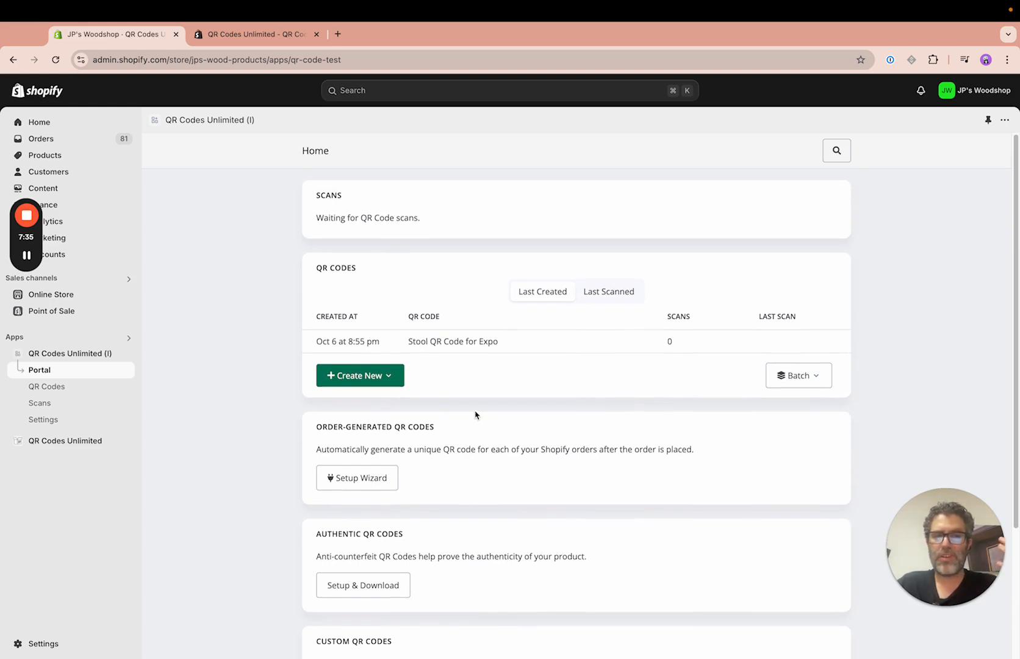
pyautogui.click(781, 387)
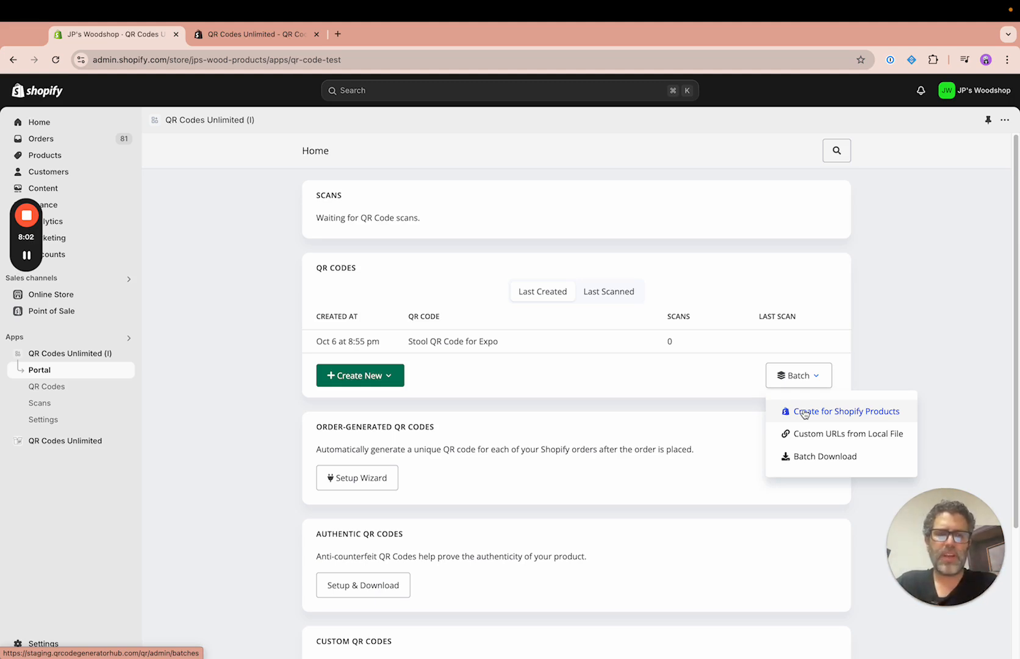
pyautogui.click(805, 413)
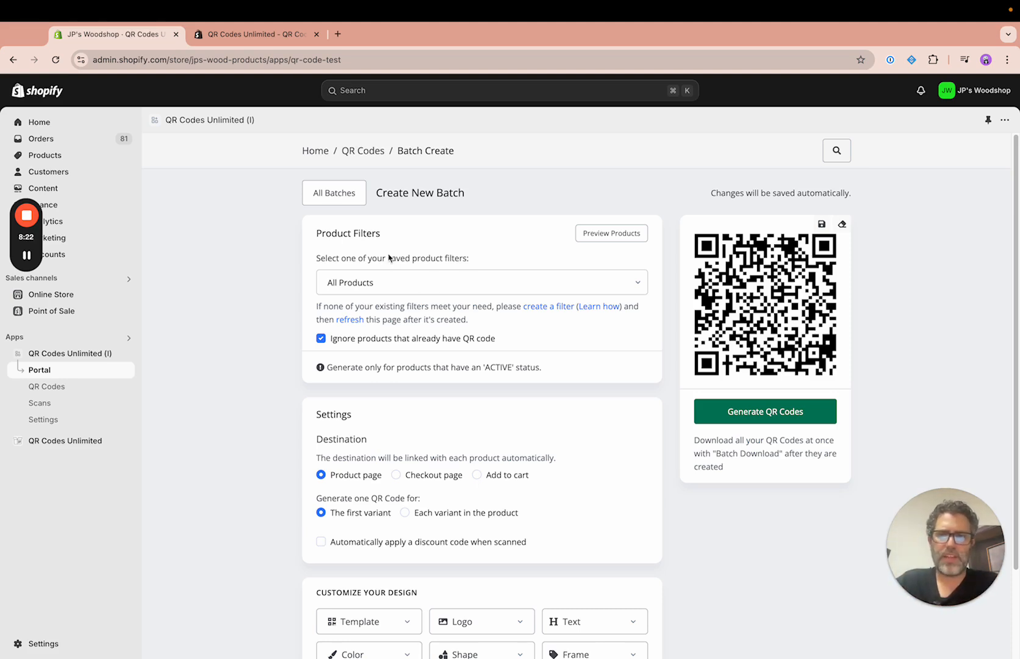
# - Review the saved product filter options and the destination and variant settings for the new batch
pyautogui.click(400, 284)
pyautogui.click(398, 282)
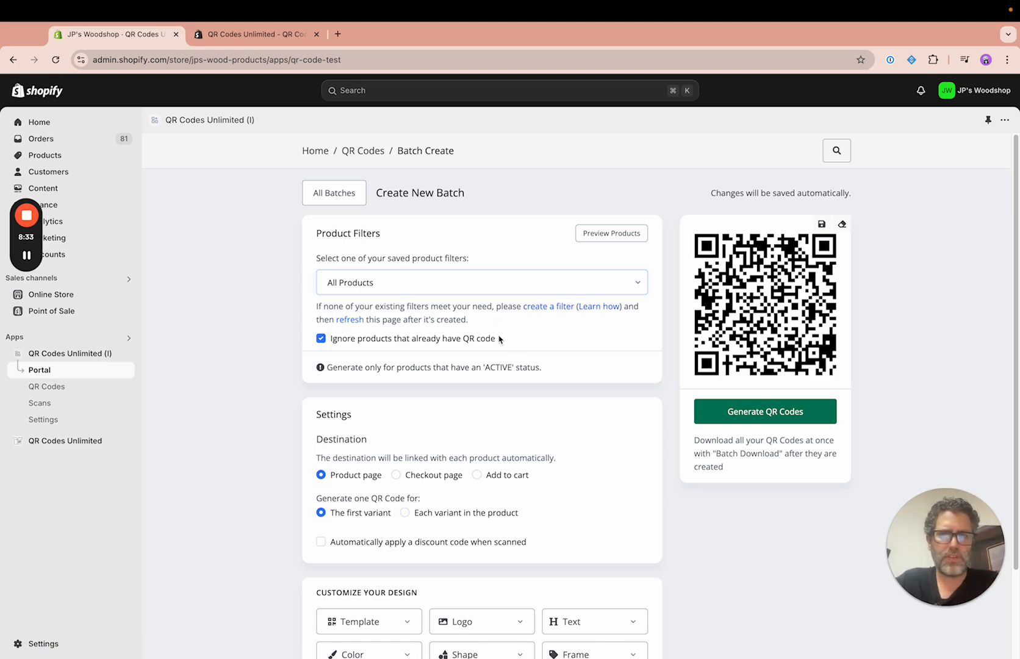
pyautogui.scroll(-2, 479, 340)
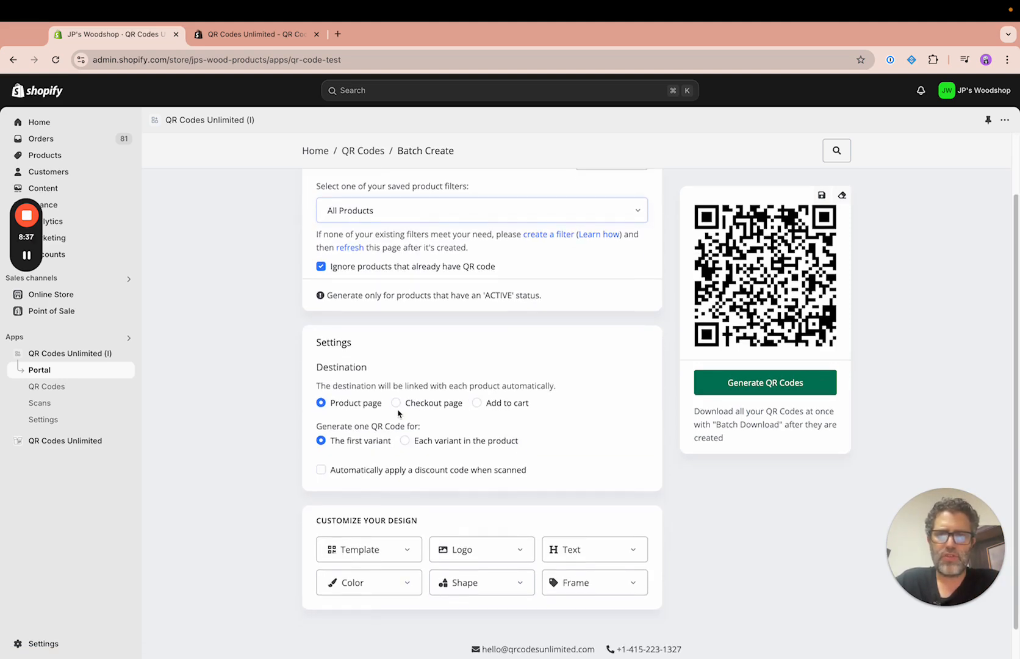
# - Set the batch destination to Add to cart and preview the automatic discount code option, leaving it switched off
pyautogui.click(490, 404)
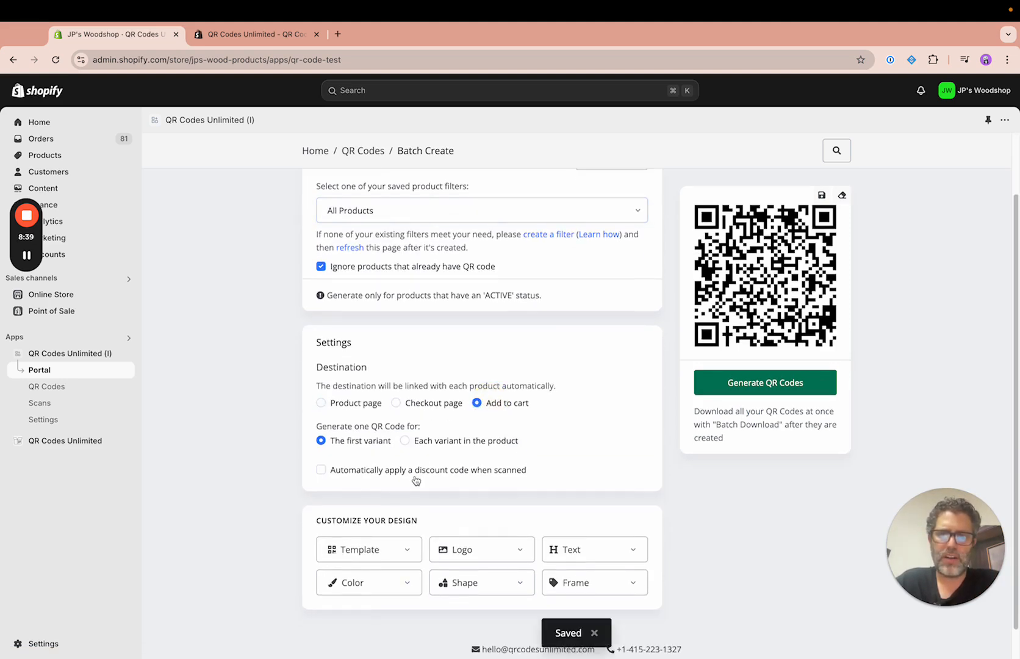
pyautogui.scroll(-1, 415, 479)
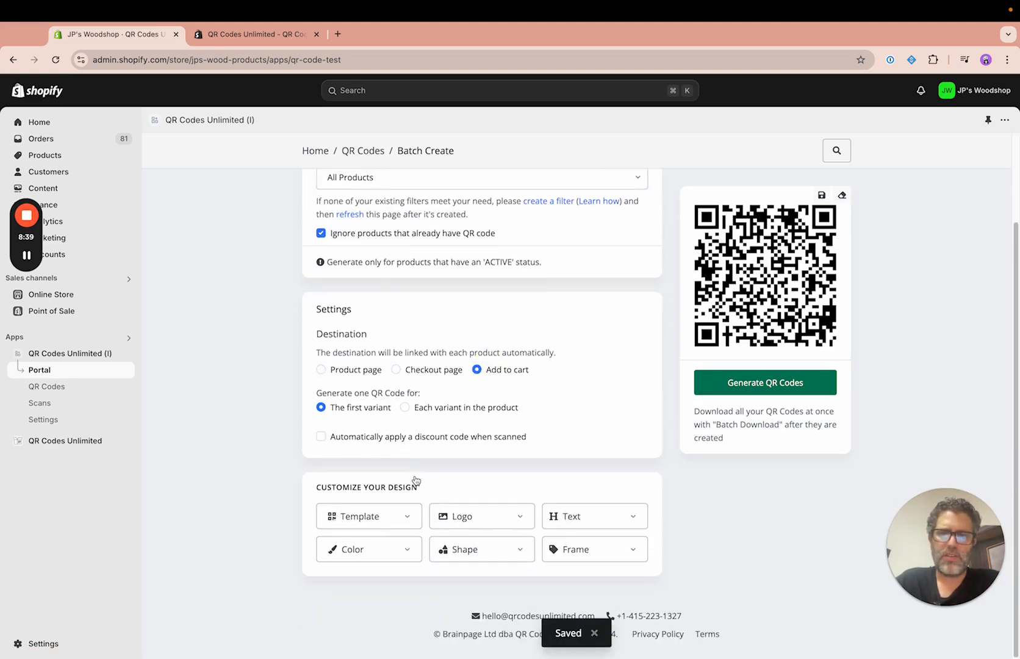
pyautogui.click(429, 440)
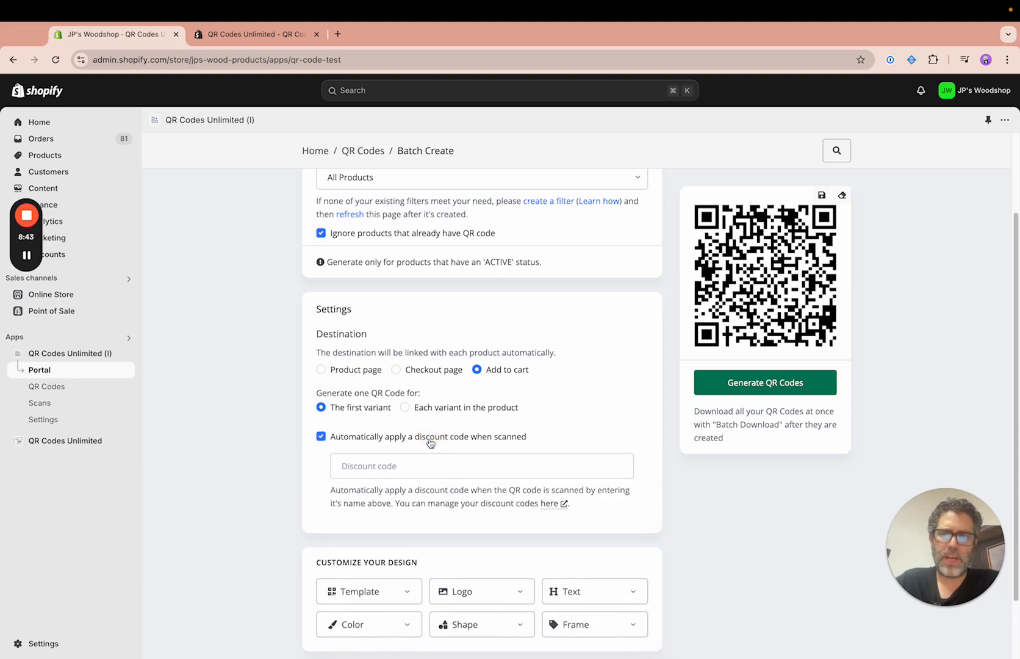
pyautogui.click(422, 436)
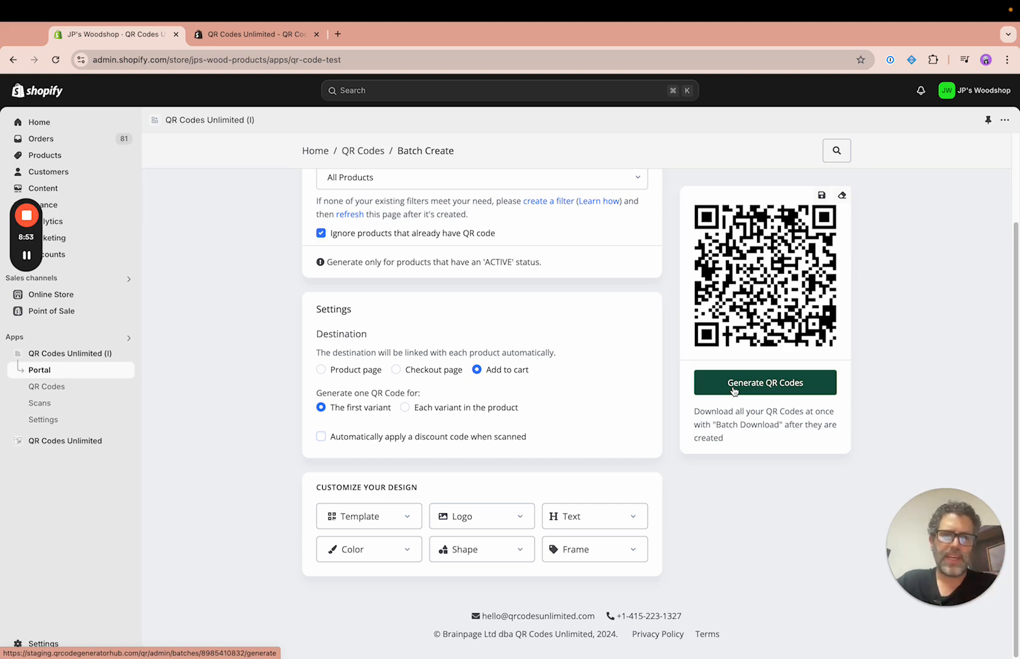
# - Leave batch creation for the app's home page and open the setup wizard for order-generated QR codes
pyautogui.click(363, 152)
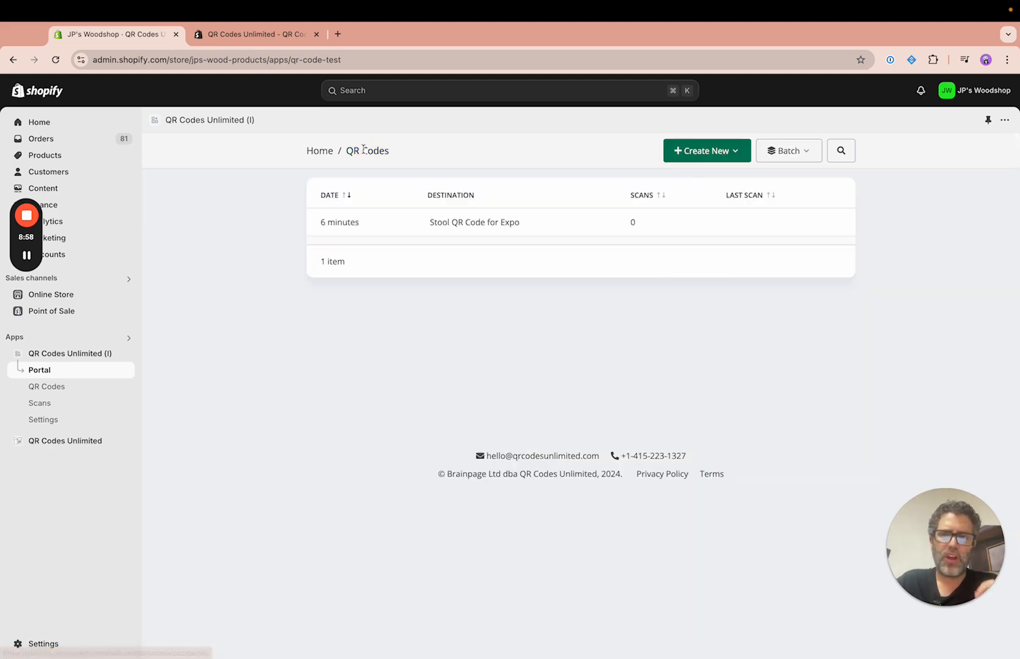
pyautogui.click(316, 150)
pyautogui.scroll(-5, 525, 381)
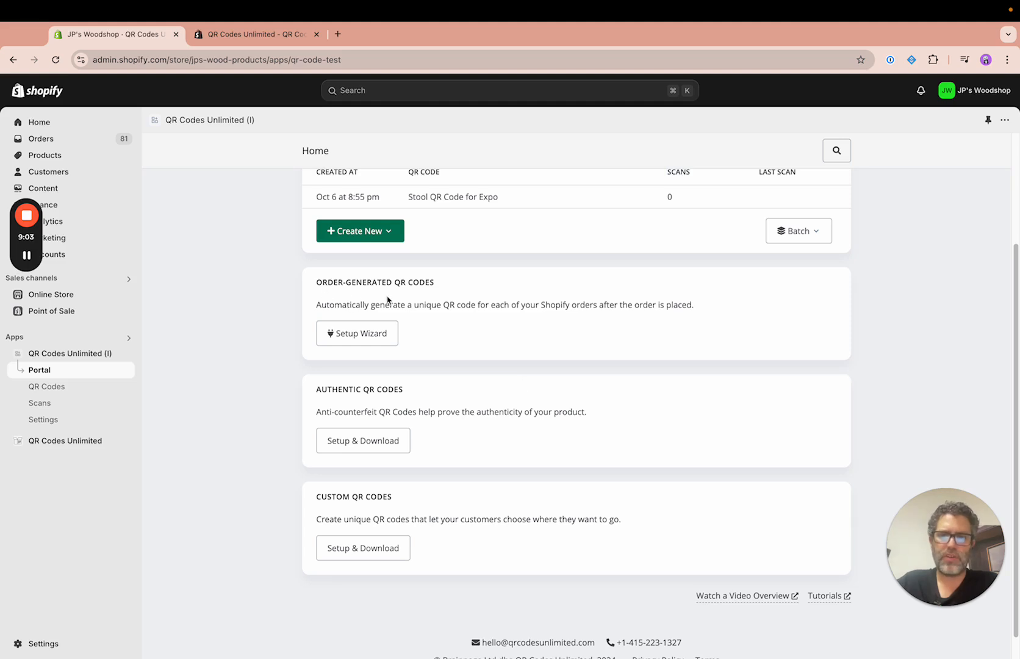
pyautogui.click(360, 334)
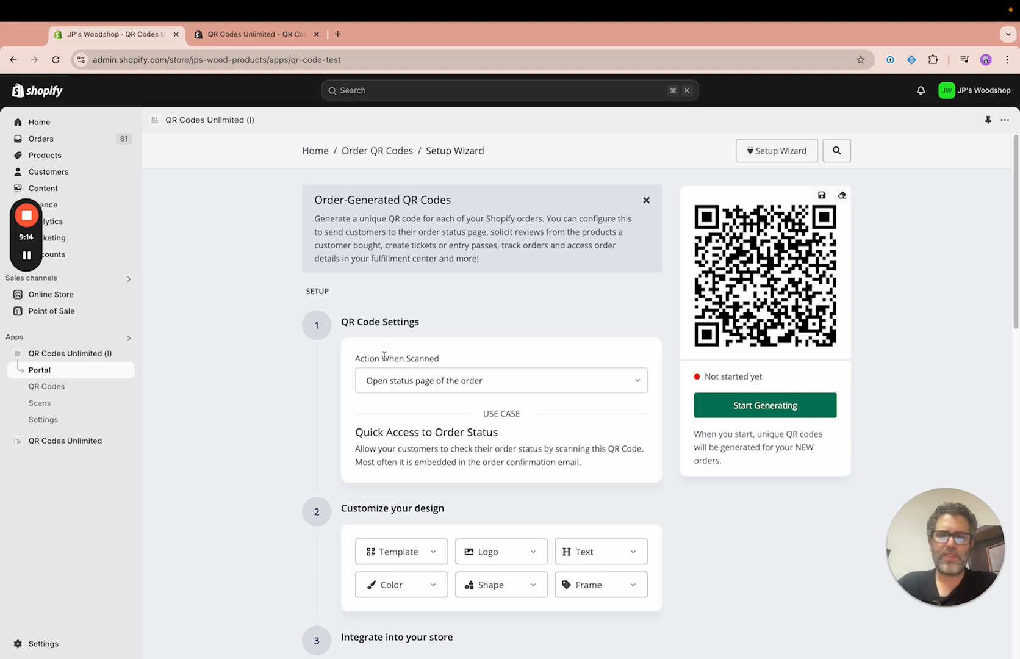
pyautogui.scroll(-2, 384, 356)
pyautogui.scroll(2, 384, 355)
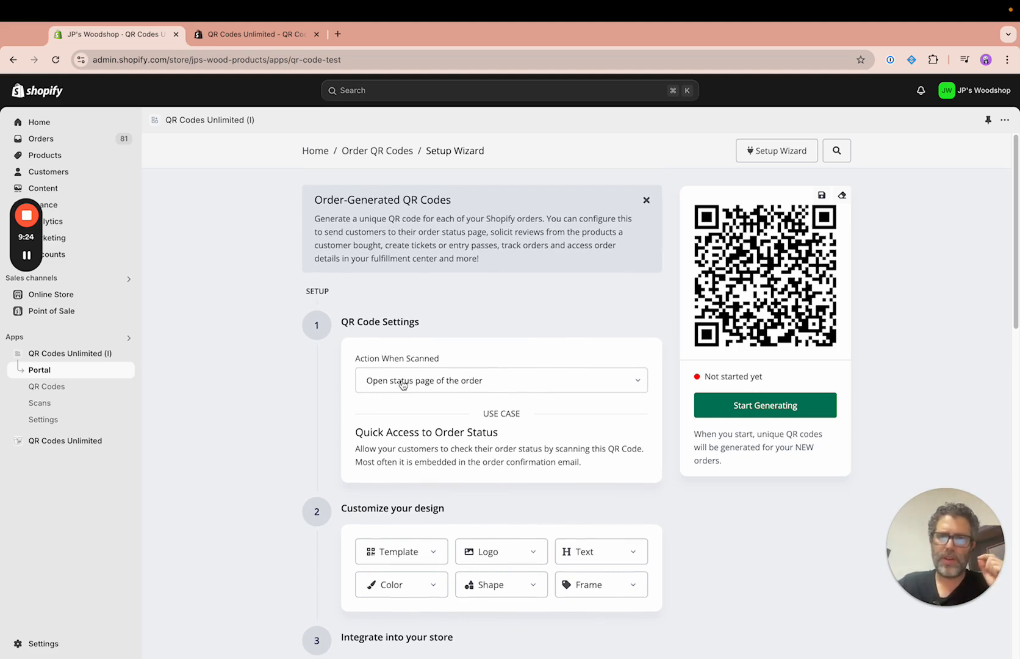
# - Set the order QR code's scan action to "Show the scan history of the QR Code (for ticketing)"
pyautogui.click(399, 381)
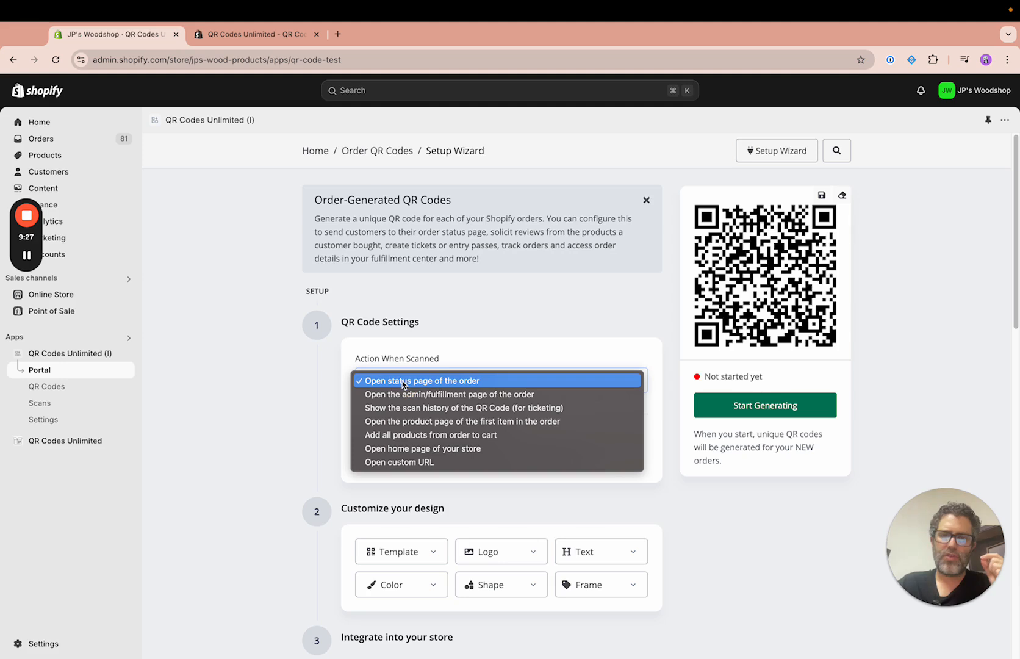
pyautogui.click(393, 355)
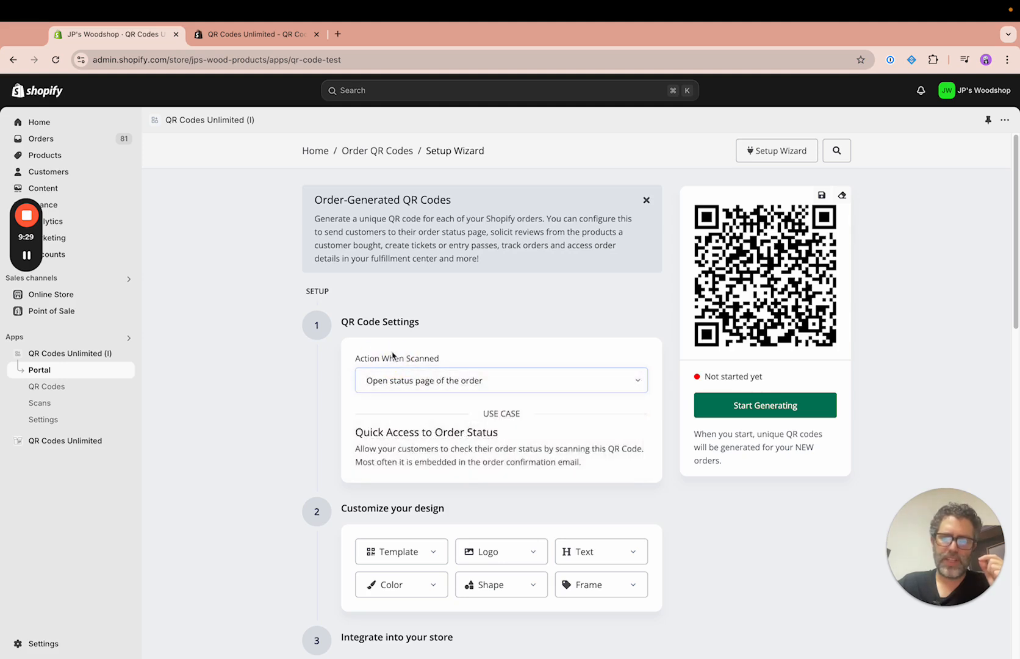
pyautogui.click(430, 382)
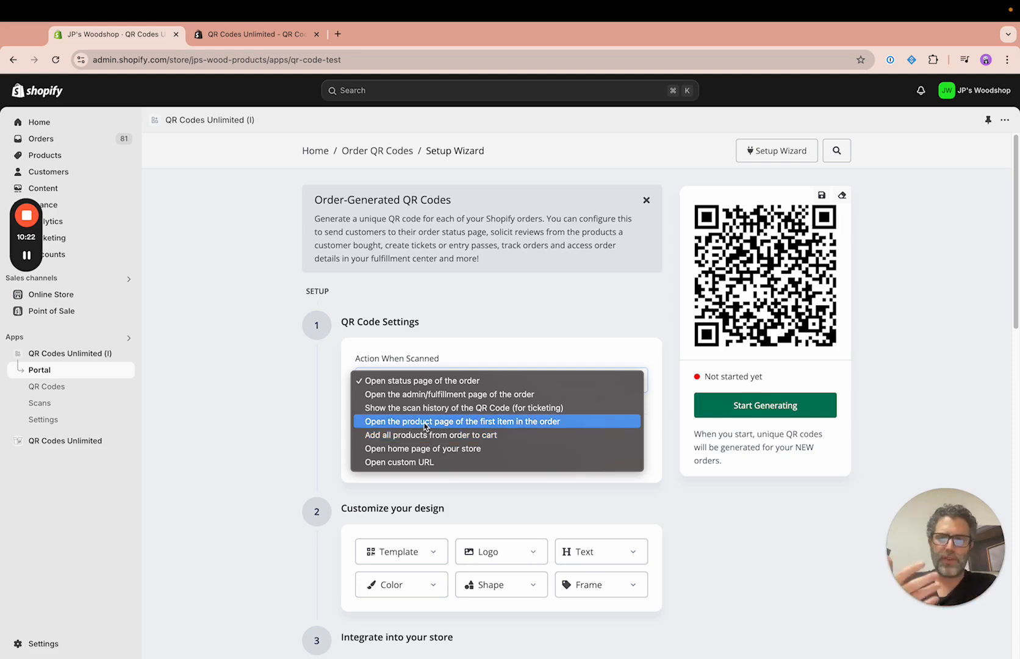
pyautogui.click(466, 408)
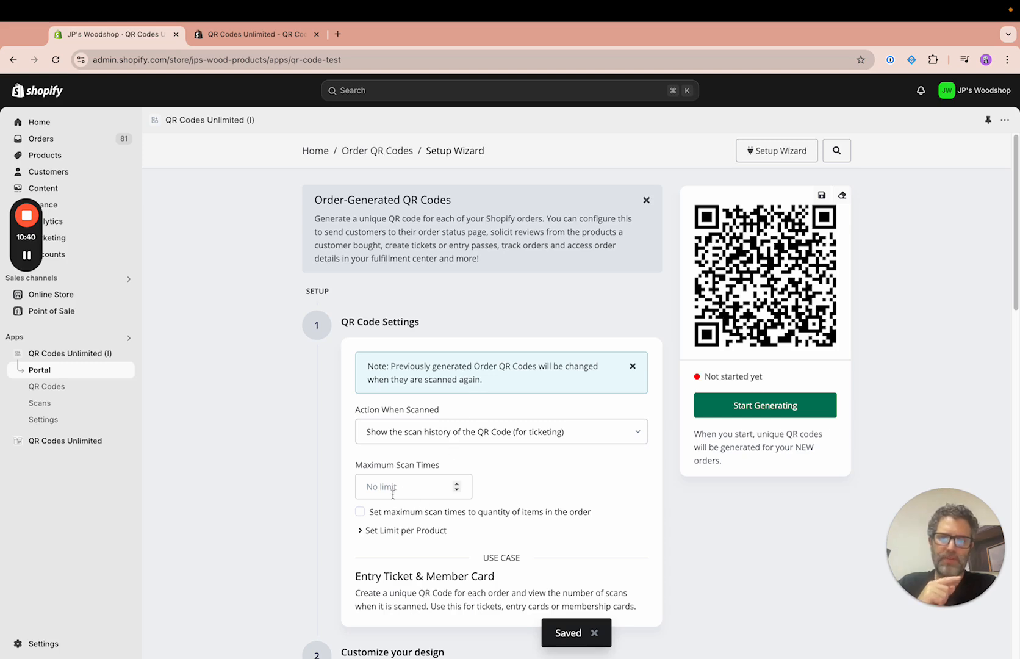
# - Review the wizard's scan limit and design options and the code snippet for the order confirmation email
pyautogui.scroll(-5, 393, 494)
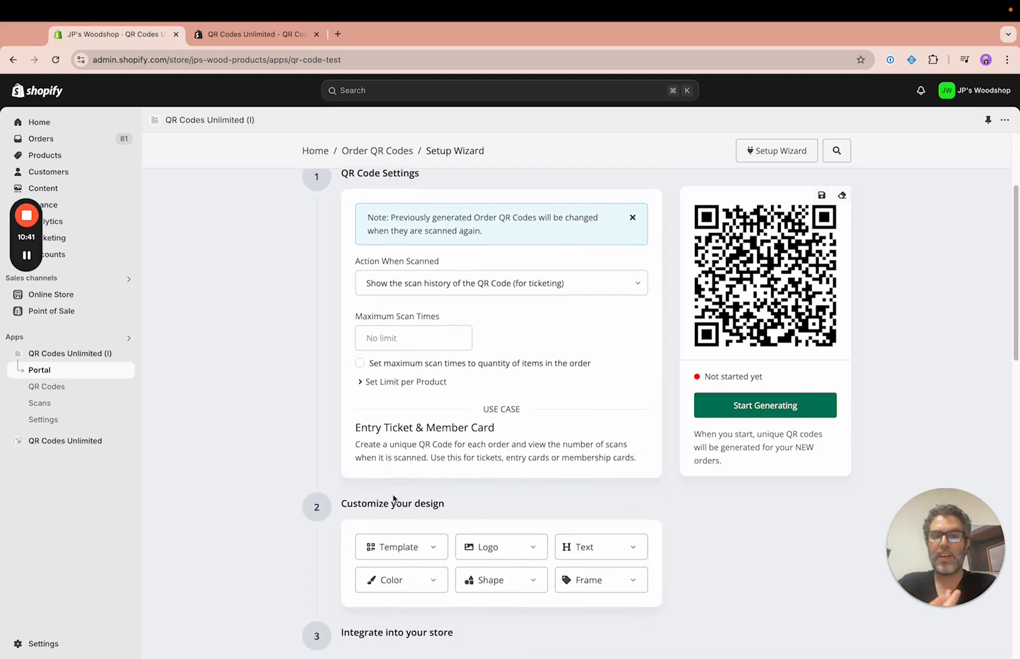
pyautogui.scroll(-1, 392, 498)
pyautogui.scroll(-5, 393, 498)
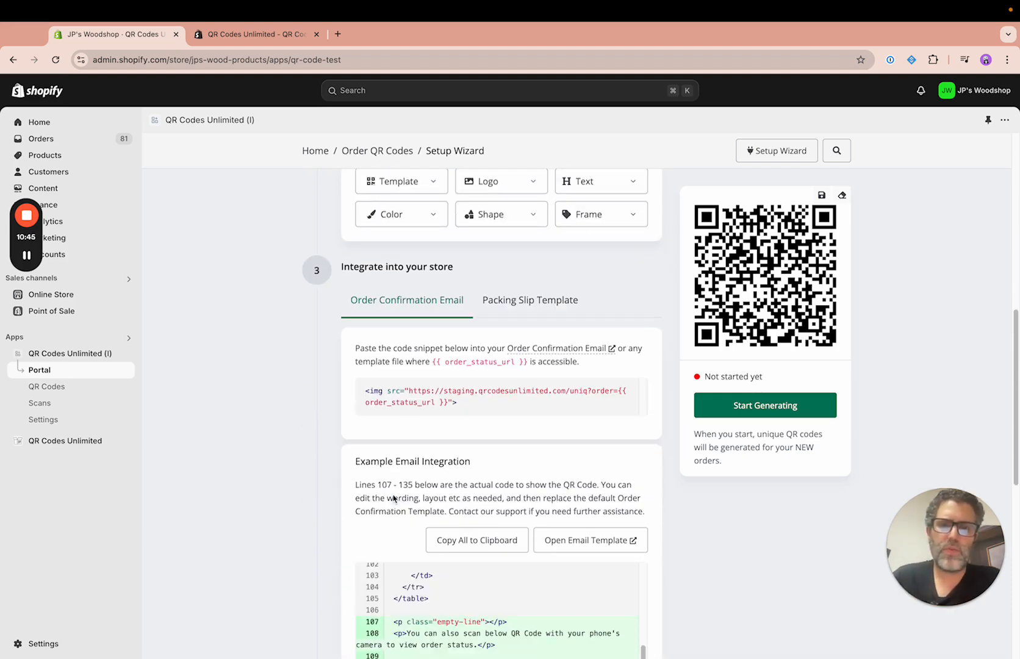
pyautogui.scroll(-1, 393, 498)
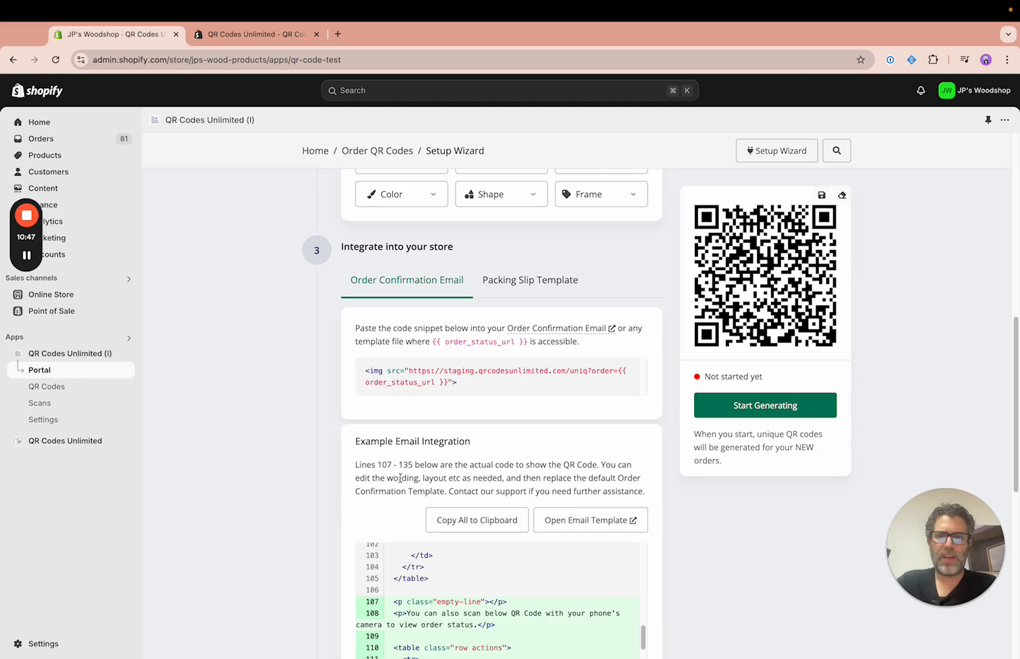
pyautogui.scroll(-4, 399, 477)
pyautogui.scroll(3, 400, 478)
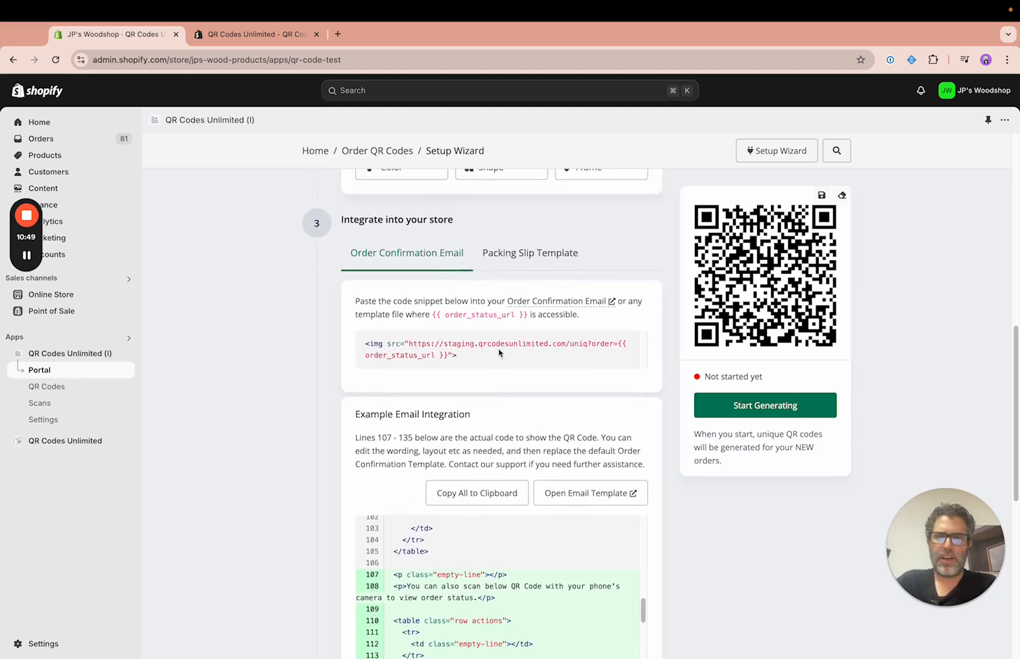
pyautogui.scroll(1, 499, 352)
pyautogui.scroll(-2, 437, 336)
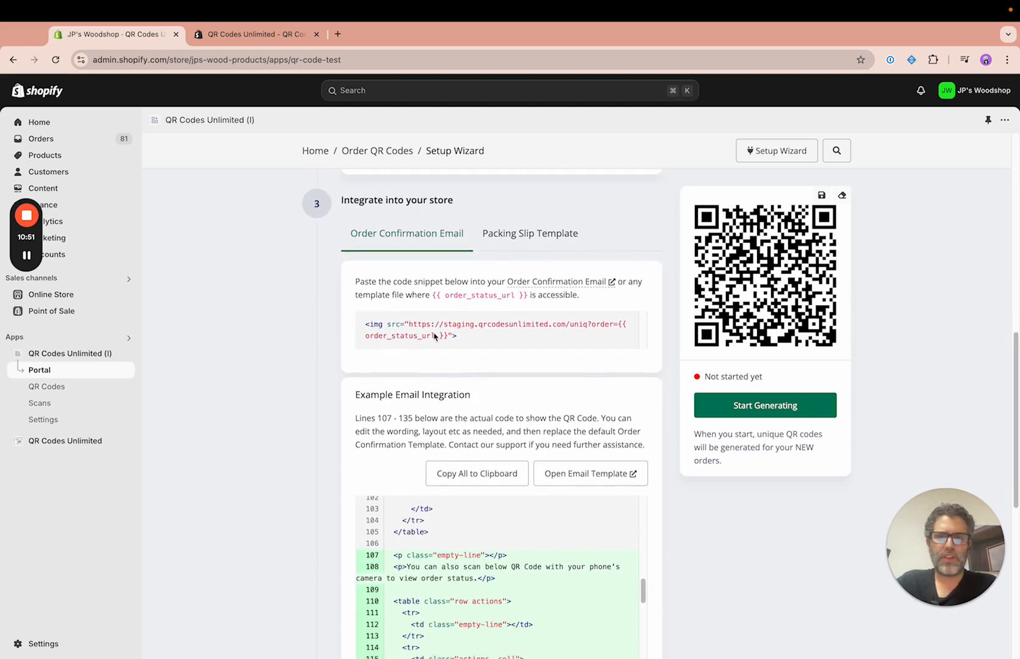
# - Check the packing slip template snippet, and look through the example email integration code for the order confirmation
pyautogui.click(516, 237)
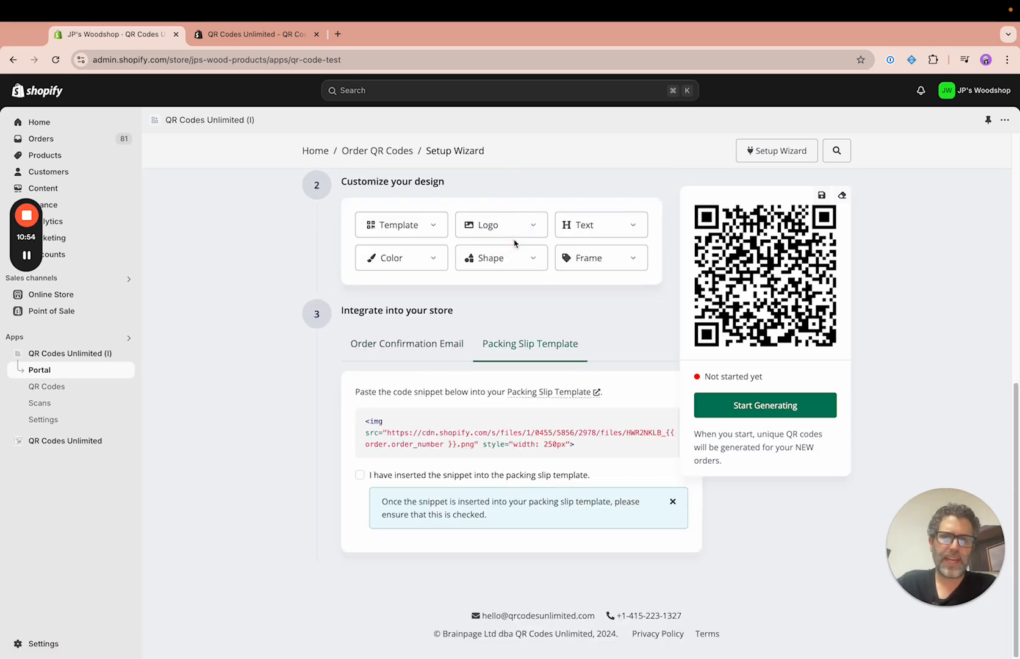
pyautogui.click(390, 349)
pyautogui.scroll(-10, 411, 489)
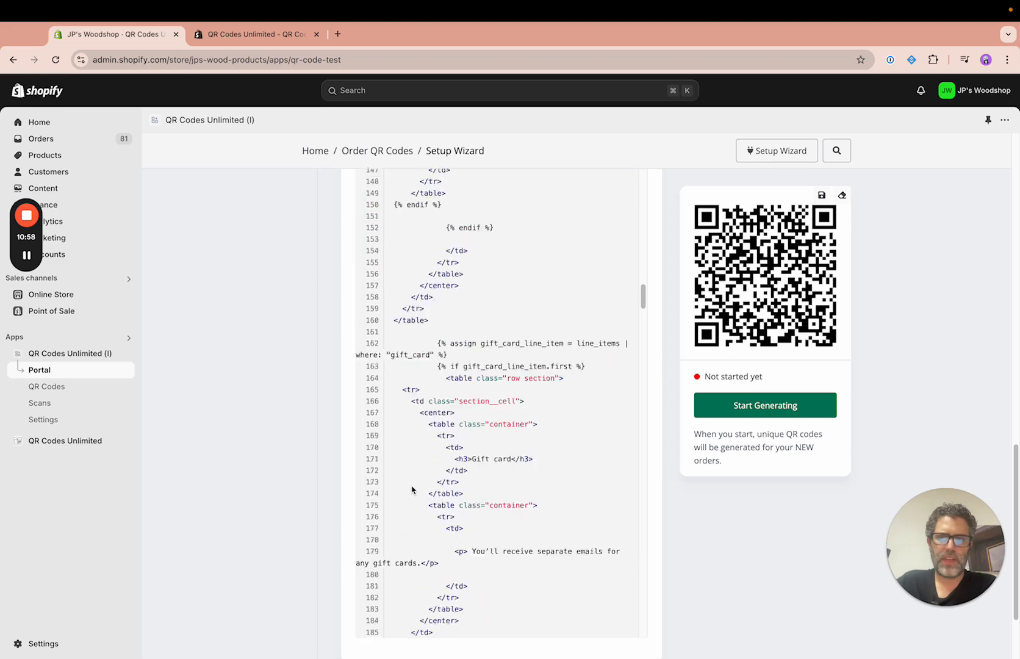
pyautogui.scroll(-3, 412, 489)
pyautogui.scroll(8, 311, 484)
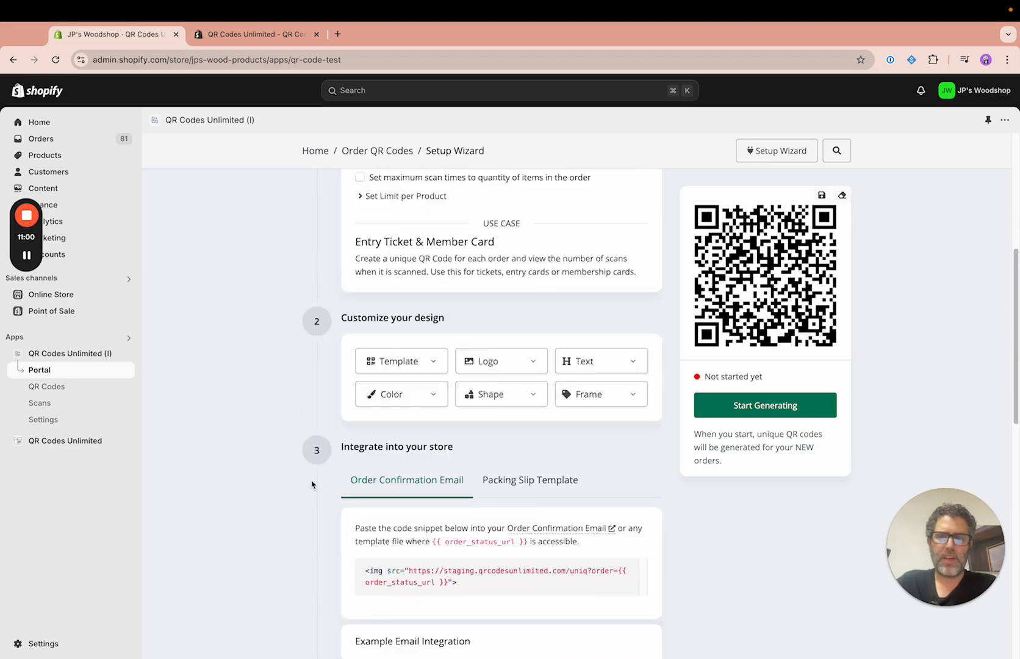
pyautogui.scroll(-2, 312, 484)
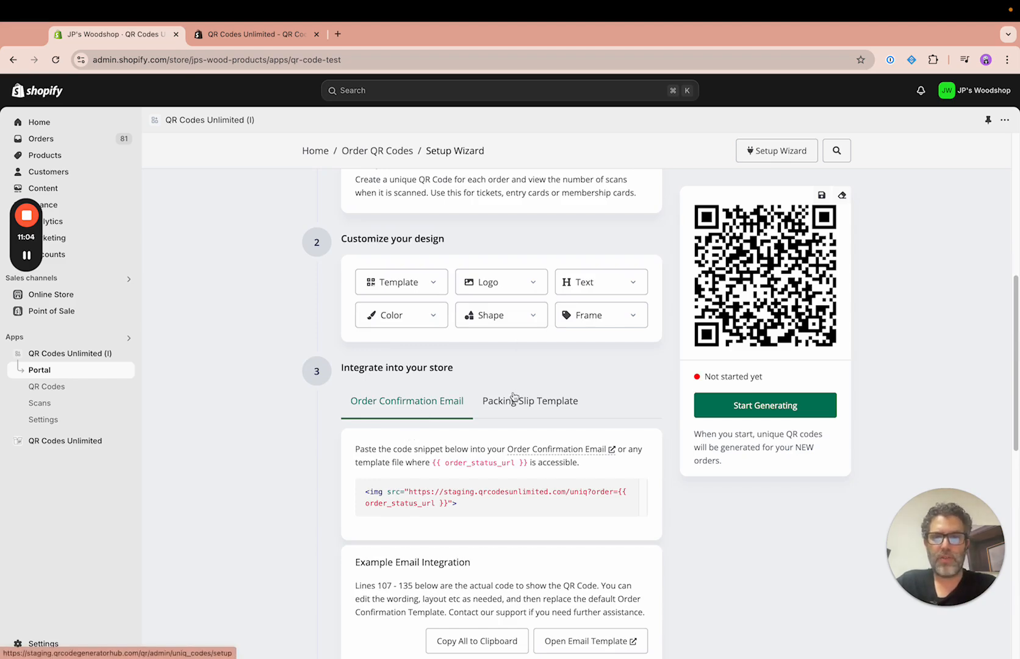
pyautogui.scroll(5, 512, 394)
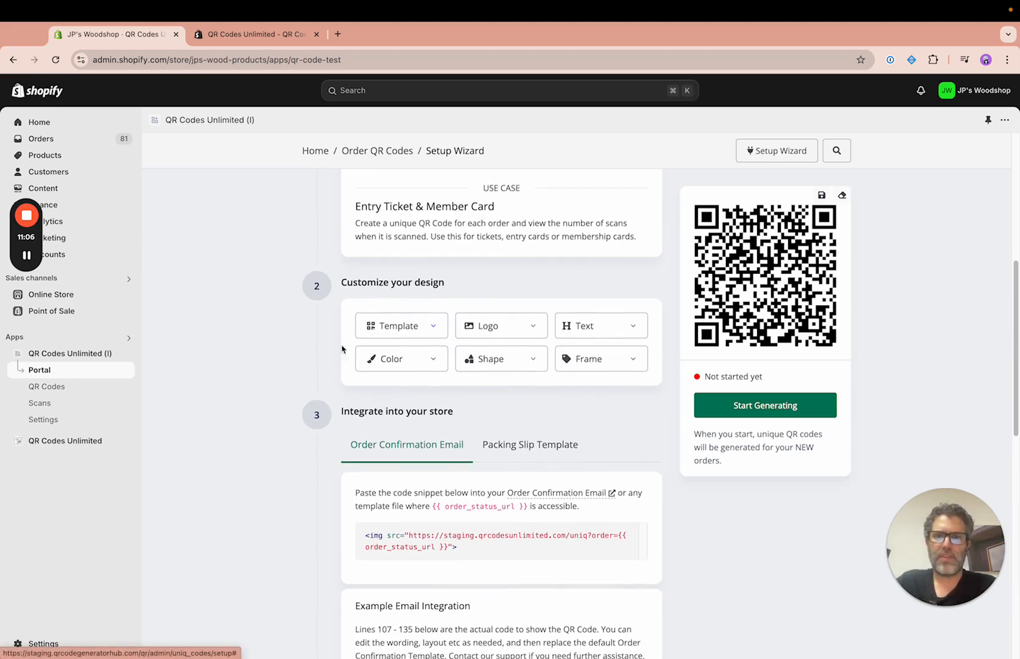
pyautogui.scroll(3, 403, 352)
# - Return to the app's home page and review the Authentic QR Codes setup, including its generation quantity and message settings
pyautogui.click(316, 151)
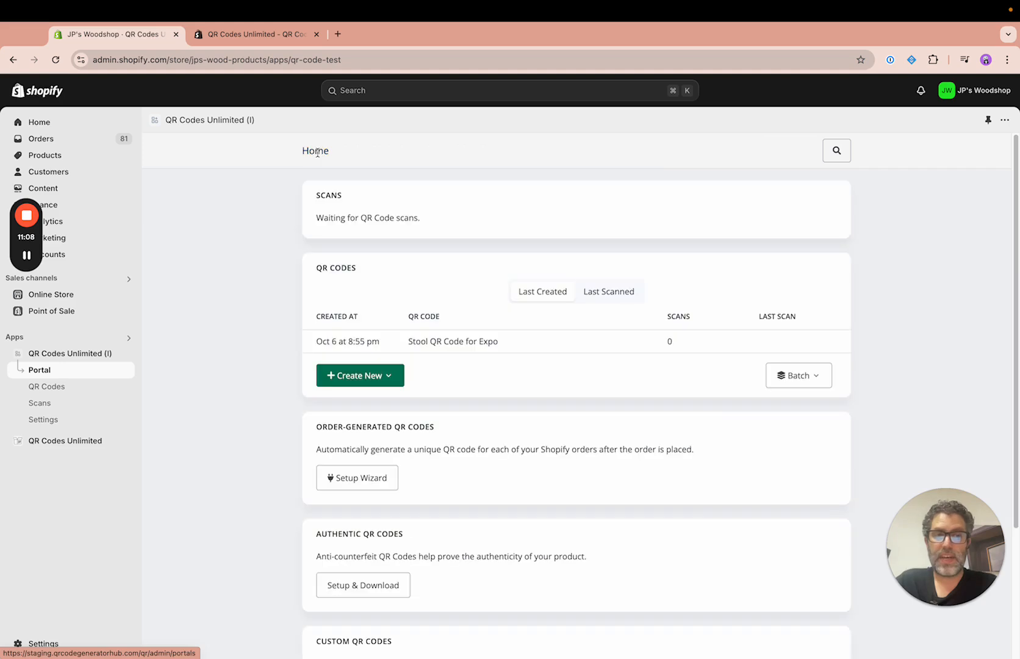
pyautogui.scroll(-3, 526, 480)
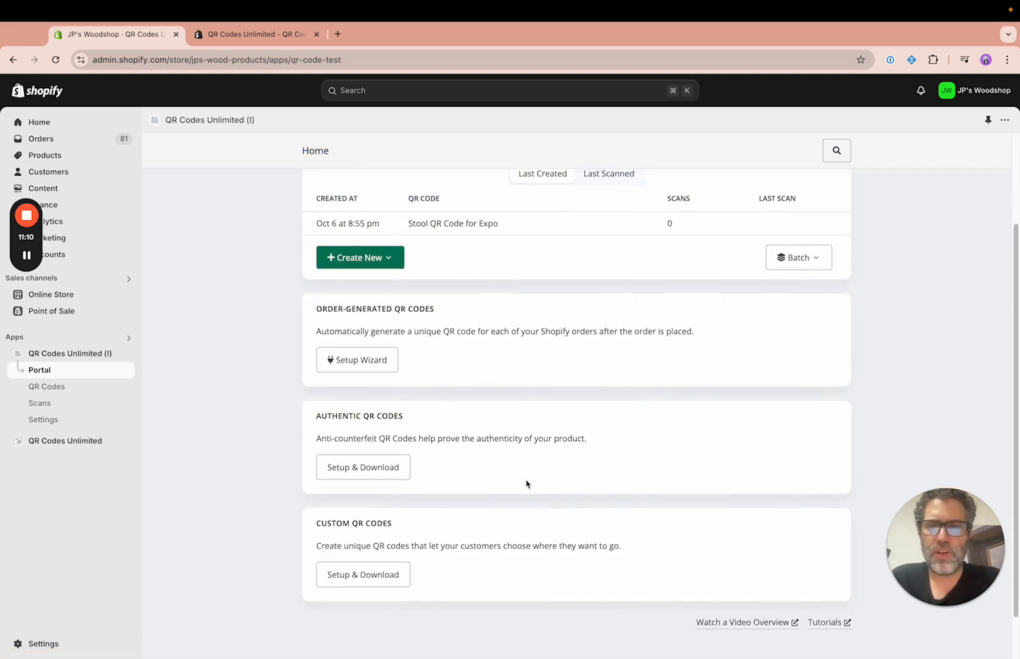
pyautogui.click(360, 468)
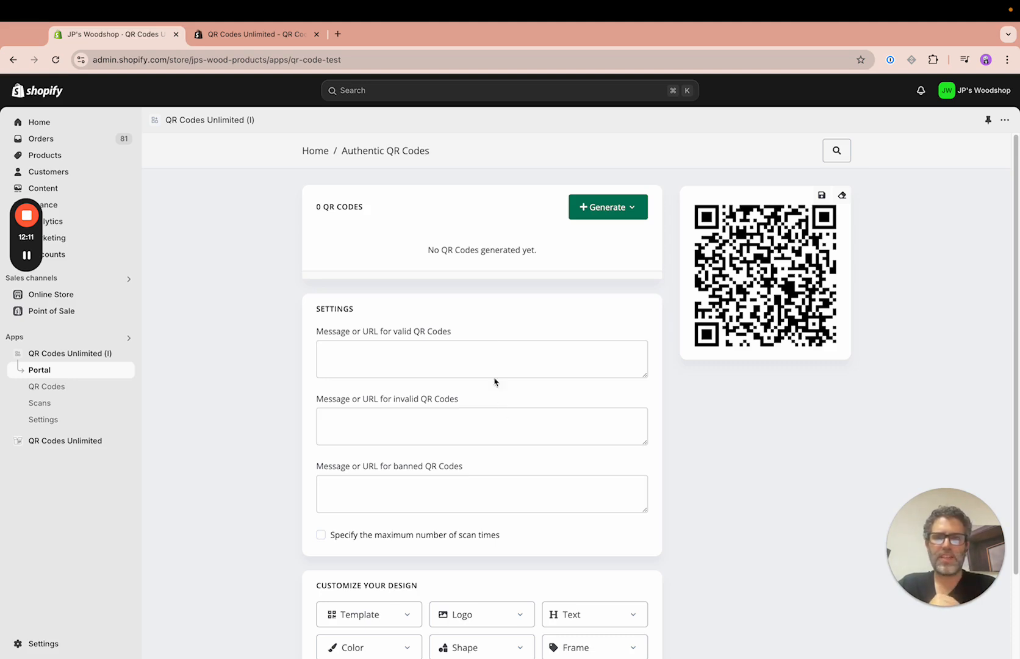
pyautogui.click(599, 209)
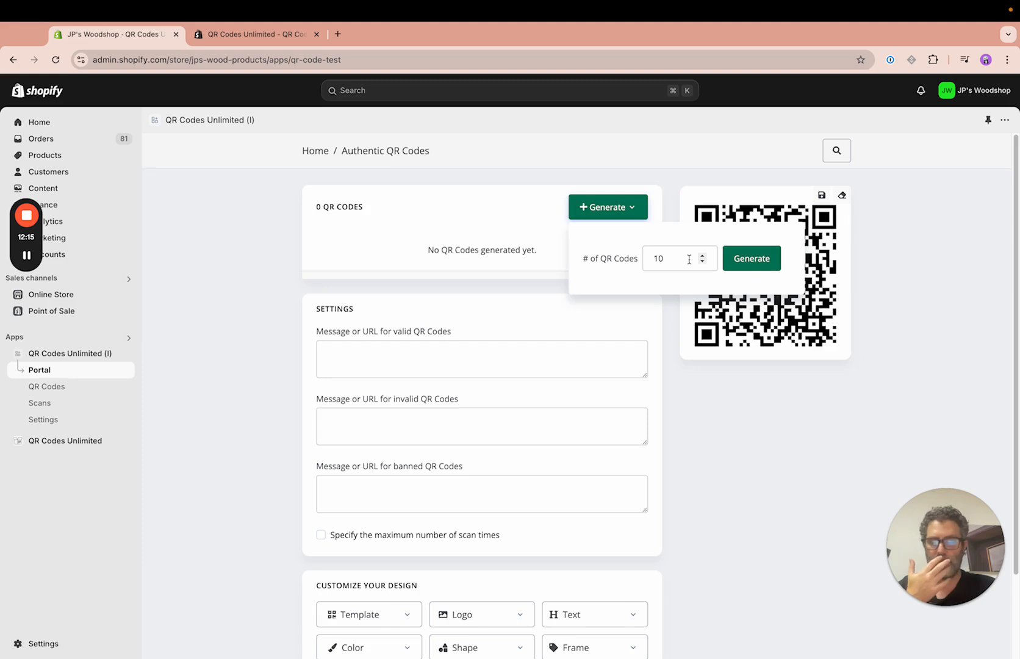
pyautogui.click(500, 248)
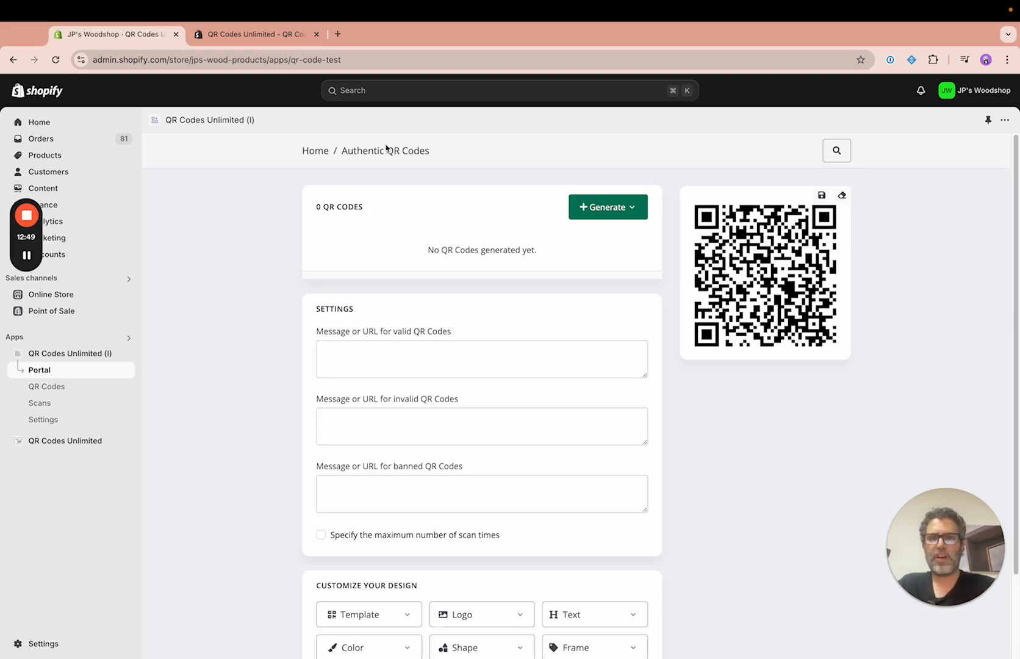
pyautogui.scroll(-2, 369, 525)
pyautogui.scroll(2, 370, 525)
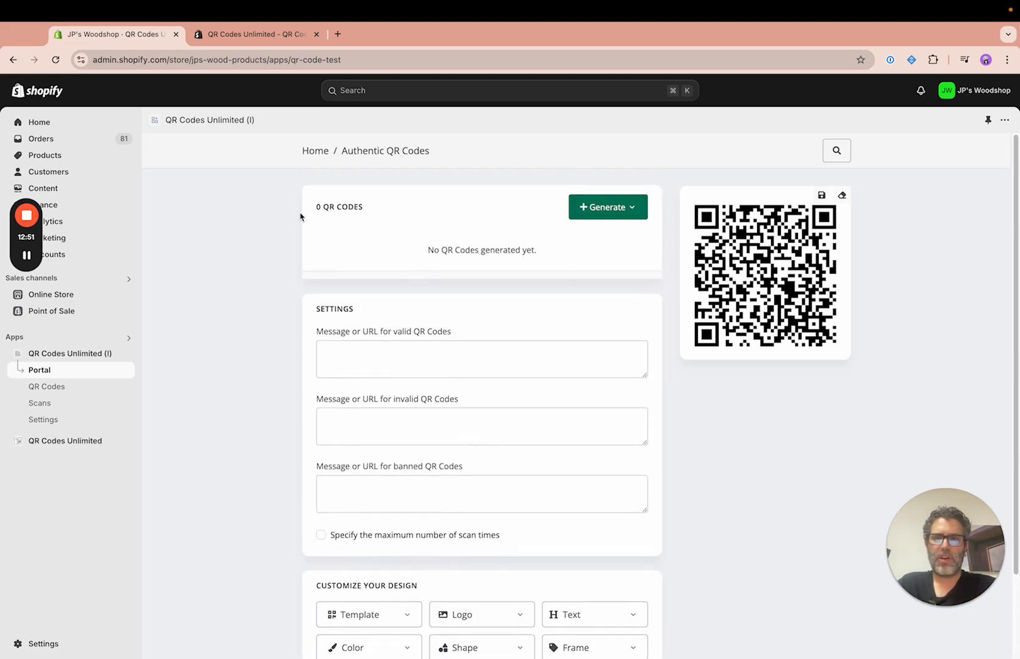
# - Go back to the app's home page and review how Custom QR Codes work and the list of generated codes
pyautogui.click(315, 151)
pyautogui.scroll(-4, 314, 422)
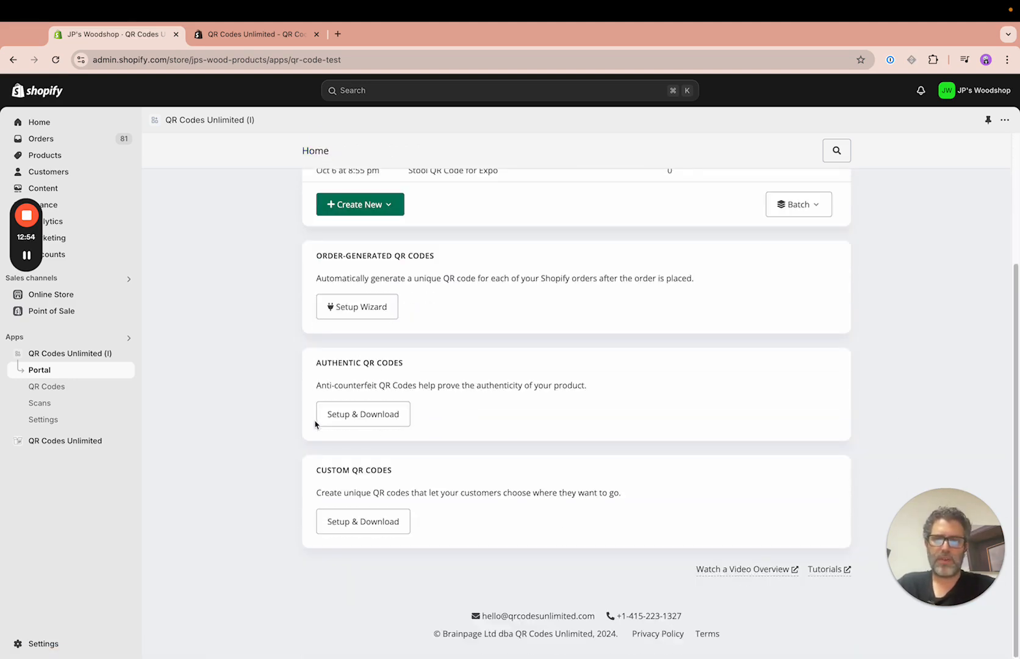
pyautogui.click(363, 524)
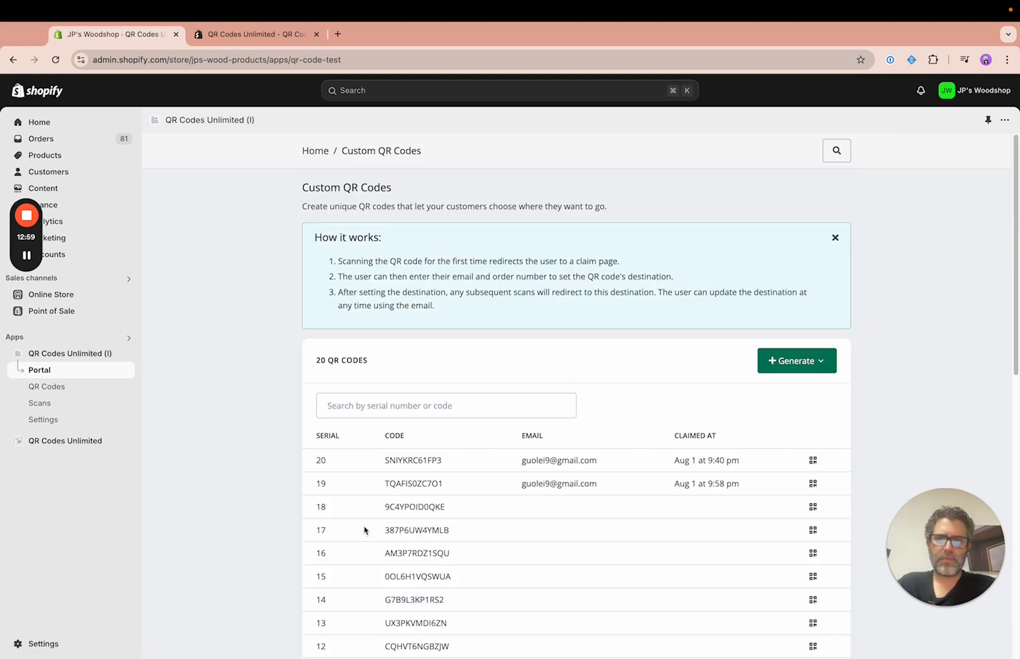
pyautogui.scroll(-2, 364, 530)
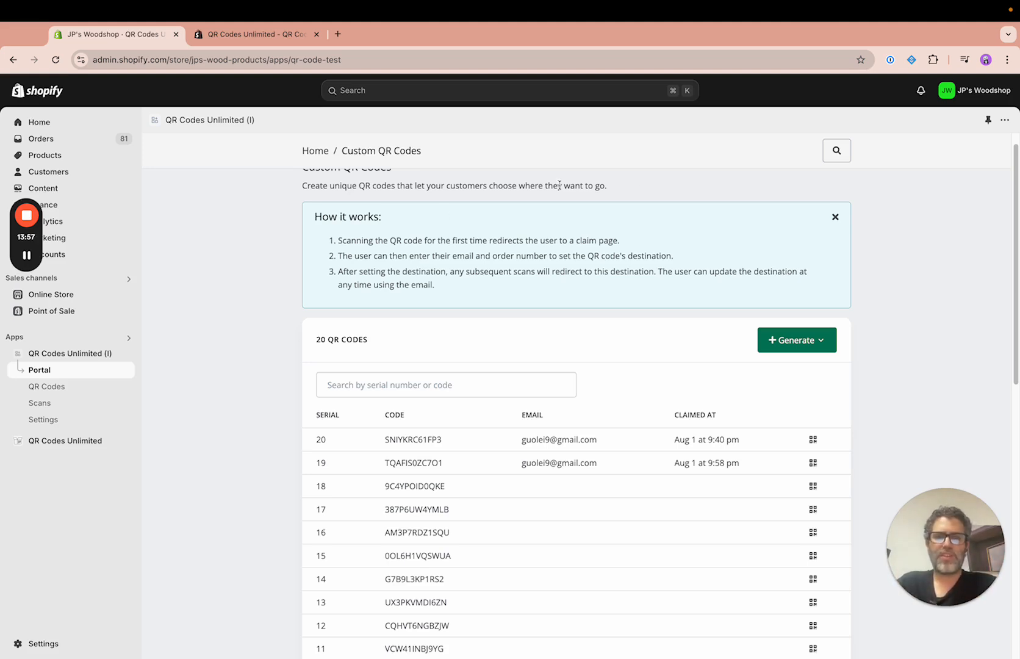
pyautogui.scroll(1, 614, 230)
# - Return to the app's home page and open the "Stool QR Code for Expo" entry
pyautogui.click(317, 152)
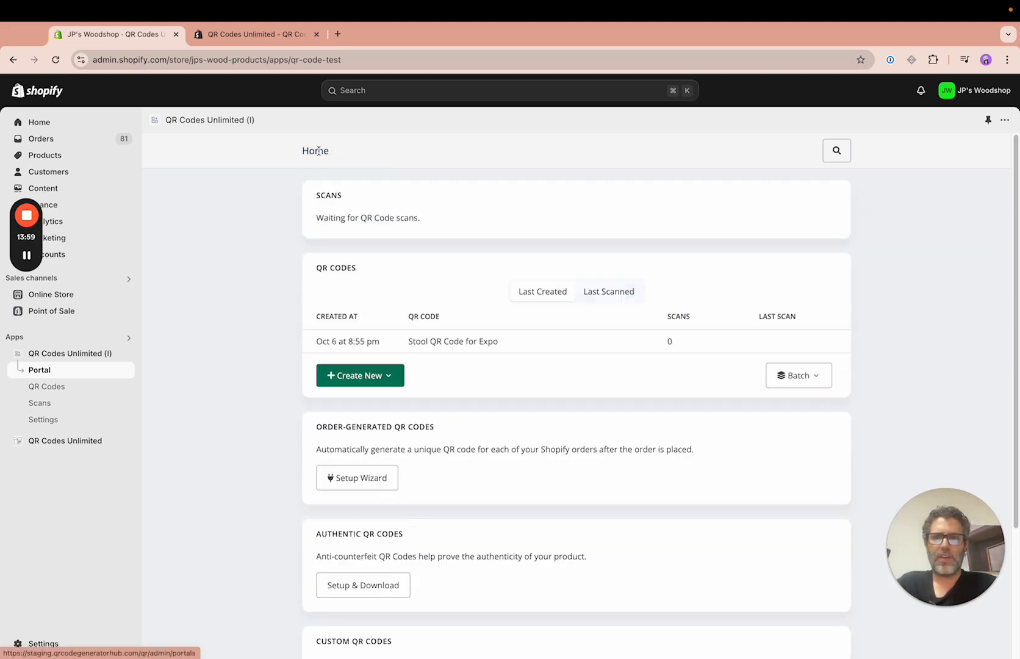
pyautogui.scroll(-5, 289, 332)
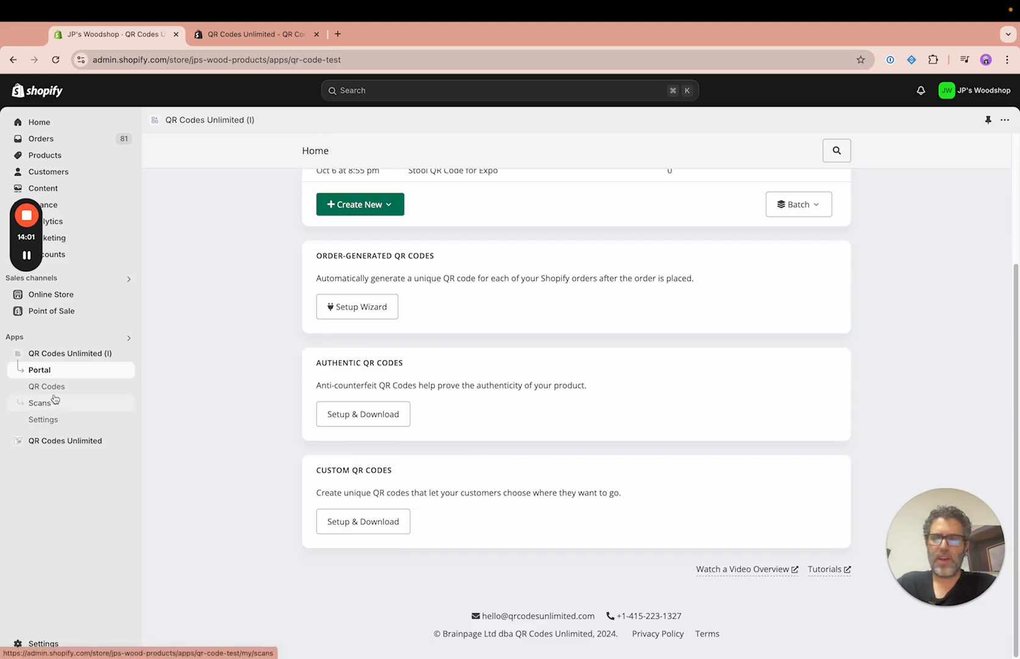
pyautogui.scroll(3, 344, 387)
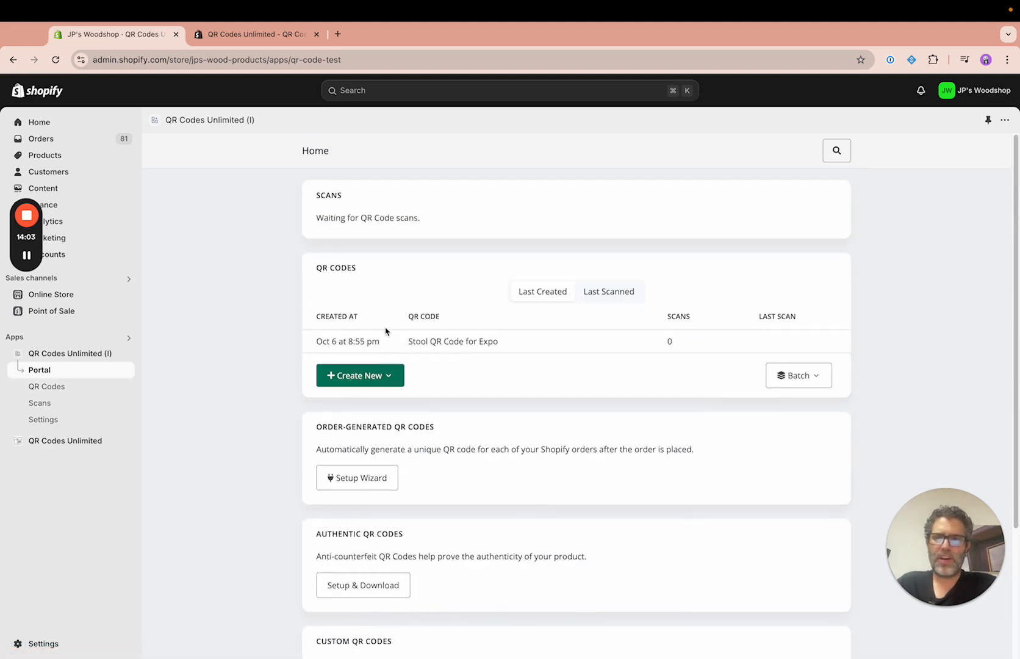
pyautogui.click(450, 343)
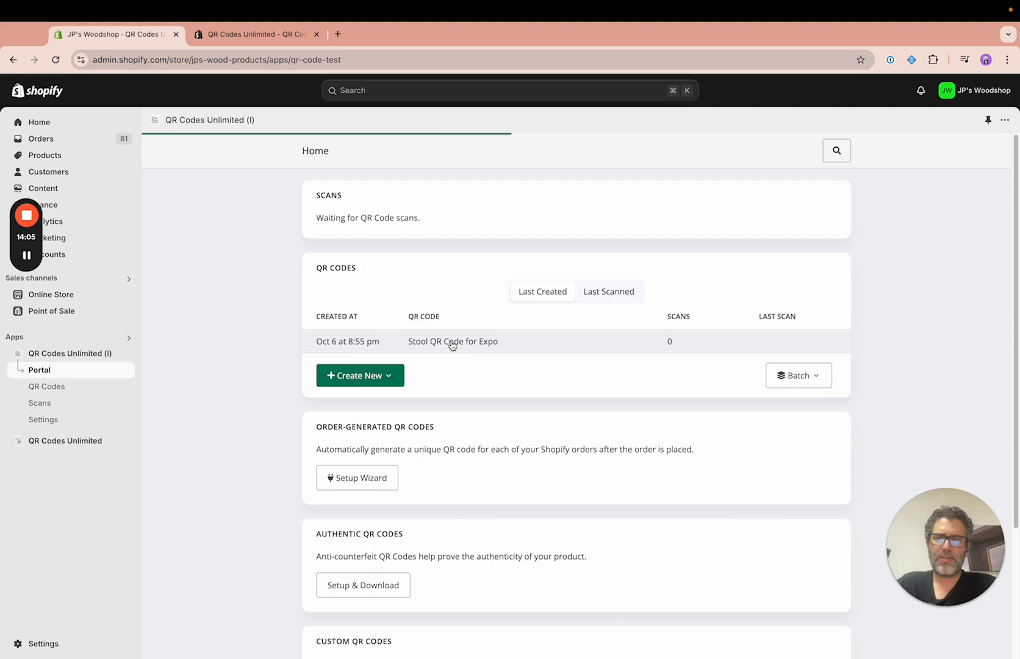
# - View the QR Codes list, and examine the Scans page's scan analysis, location map, orders from scans and scans-by-code table
pyautogui.click(69, 392)
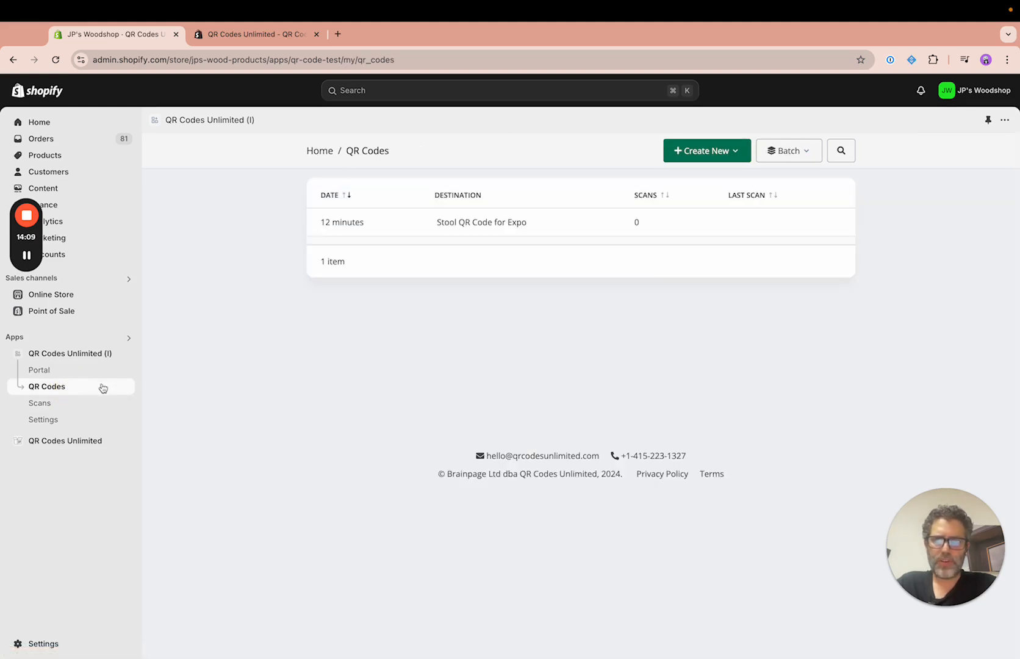
pyautogui.click(49, 405)
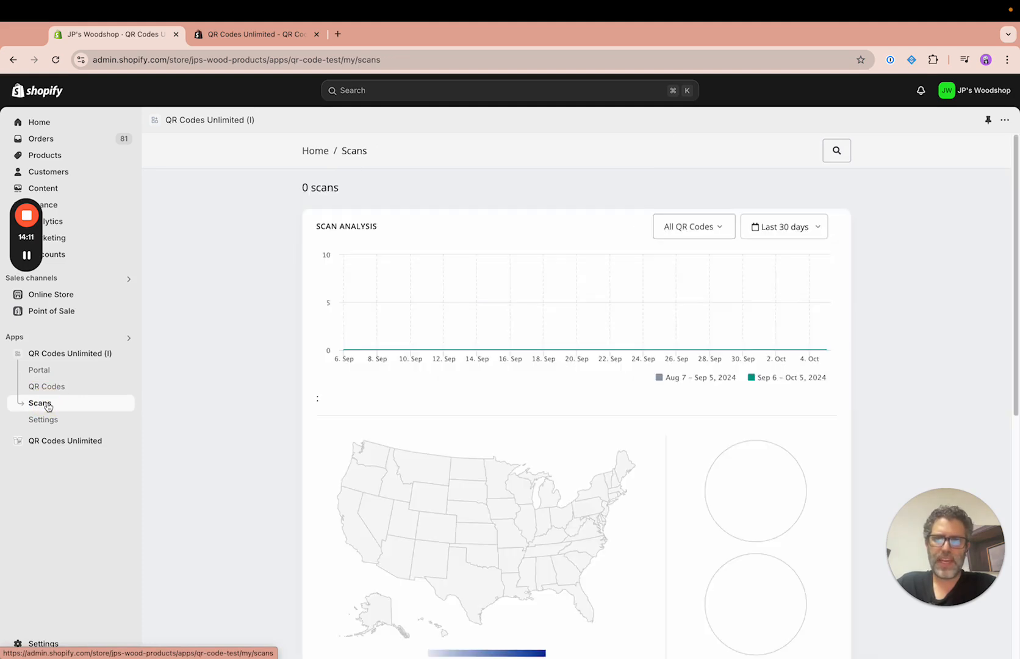
pyautogui.scroll(-3, 318, 453)
pyautogui.scroll(-1, 319, 452)
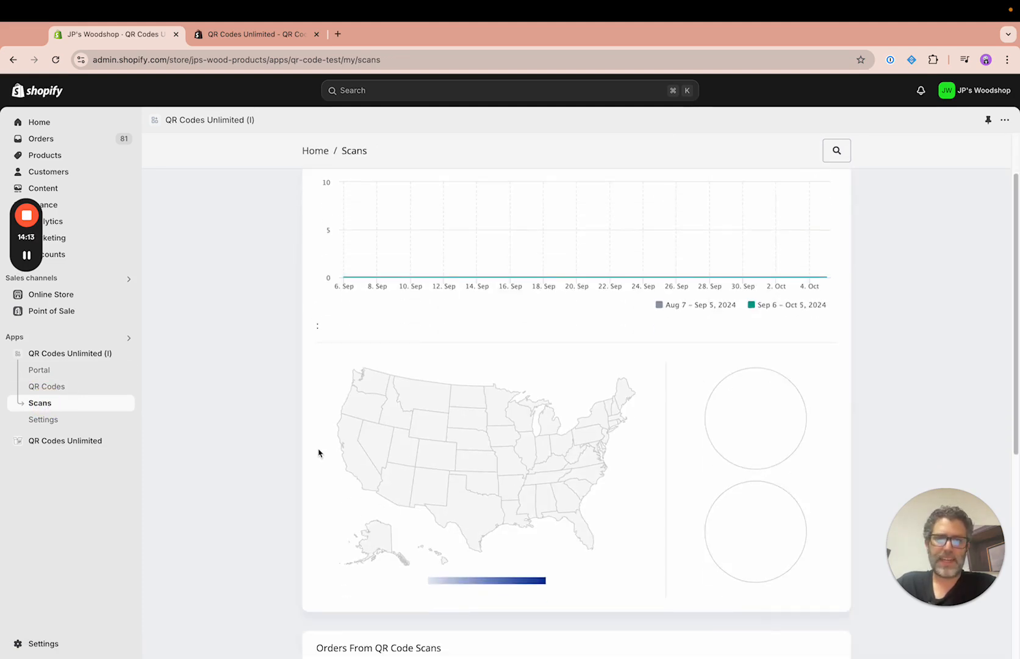
pyautogui.scroll(-5, 319, 453)
pyautogui.scroll(5, 318, 453)
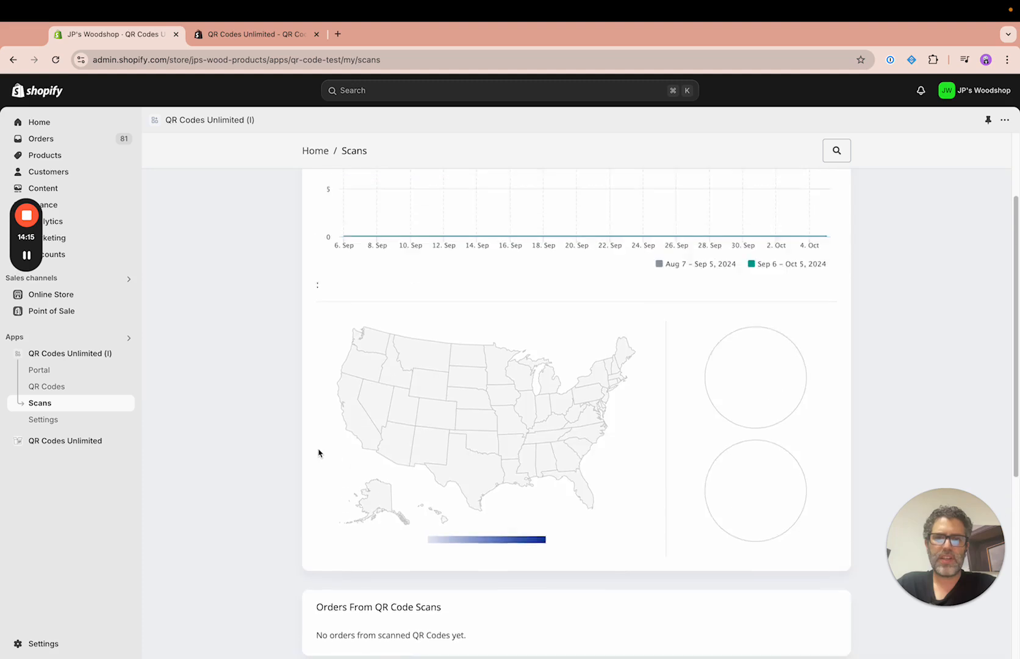
pyautogui.scroll(2, 539, 280)
pyautogui.scroll(-4, 555, 287)
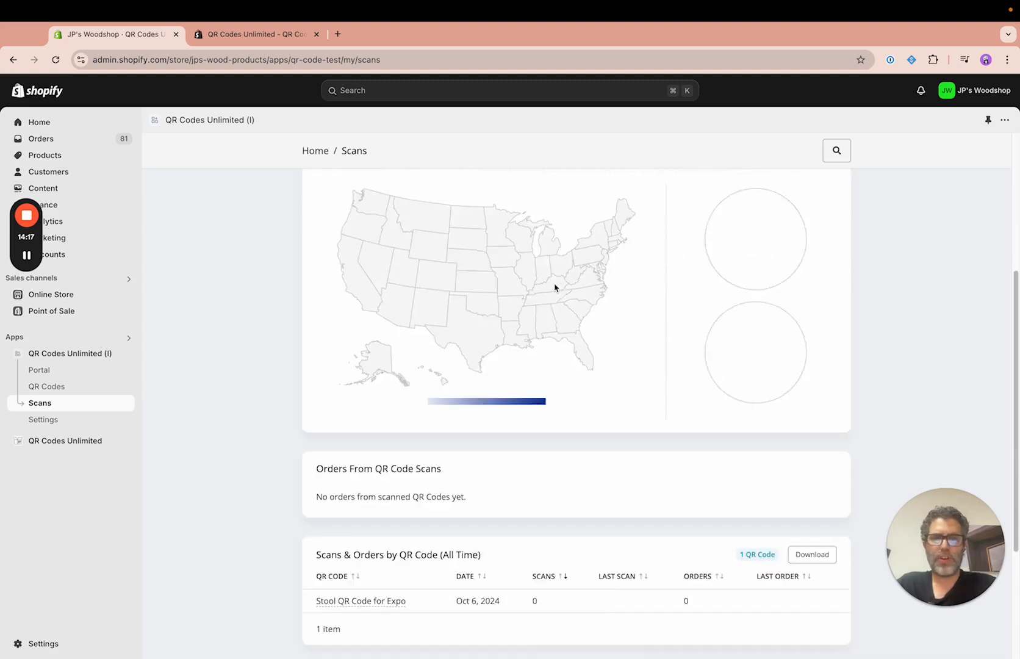
pyautogui.scroll(-2, 555, 287)
pyautogui.scroll(-3, 556, 287)
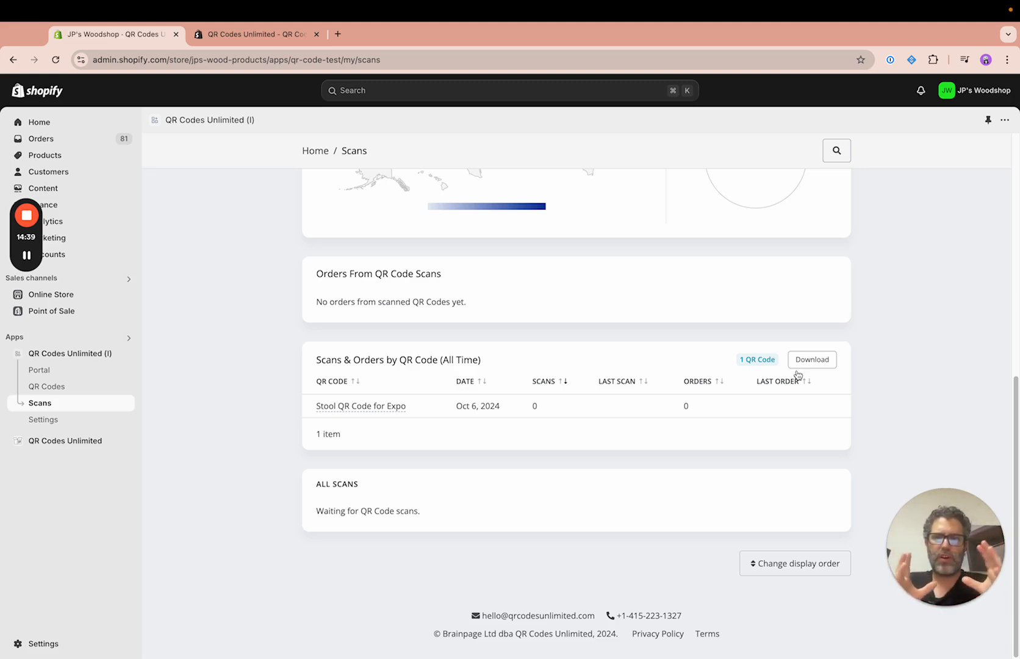
# - In the app's settings, set the redirect landing page to "Page generated by this app"
pyautogui.click(53, 423)
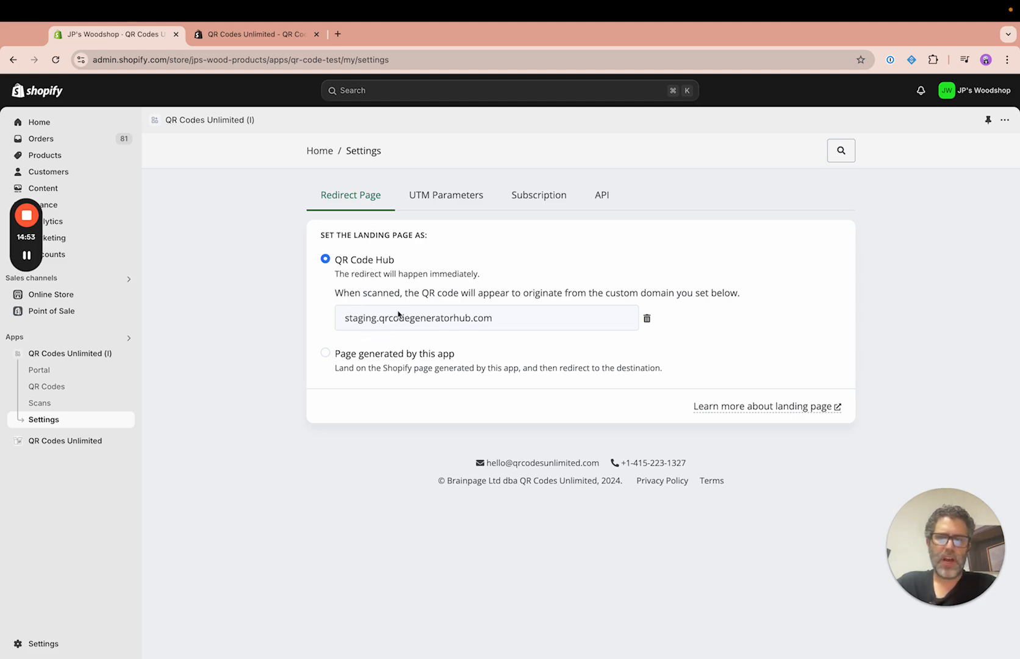
pyautogui.click(359, 358)
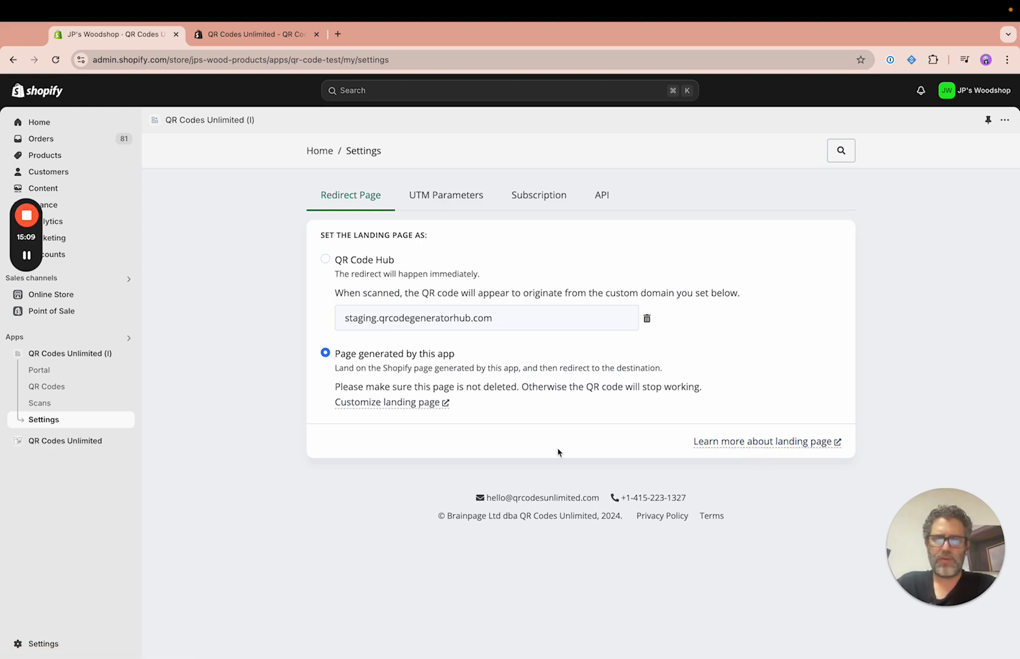
# - Review the UTM parameters, the subscription plans and the API keys and documentation in the app's settings
pyautogui.click(431, 205)
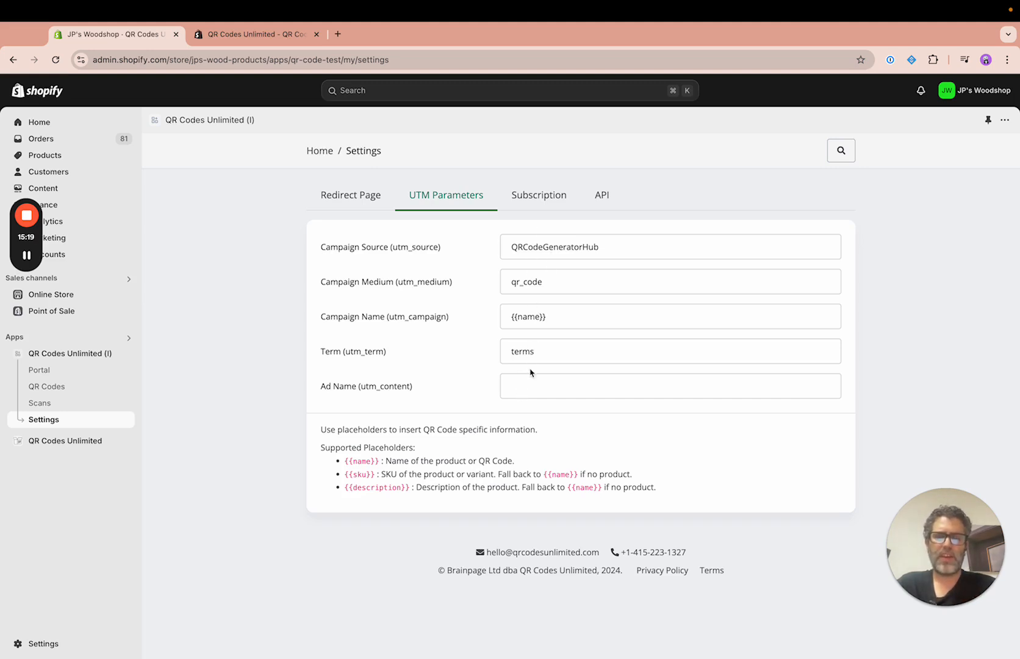
pyautogui.click(539, 205)
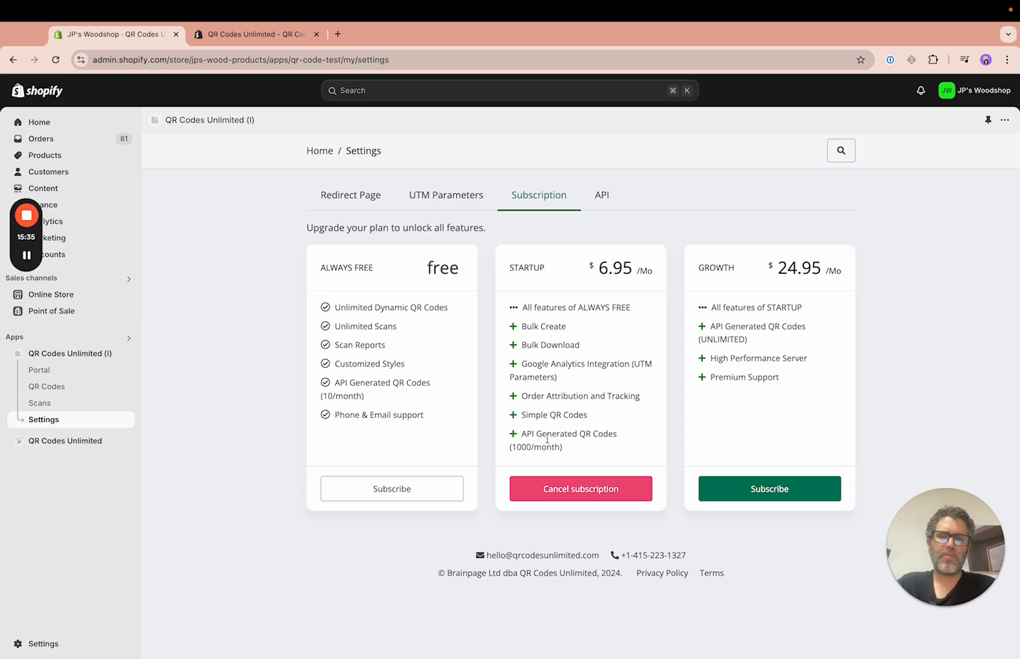
pyautogui.click(599, 195)
pyautogui.scroll(-2, 482, 342)
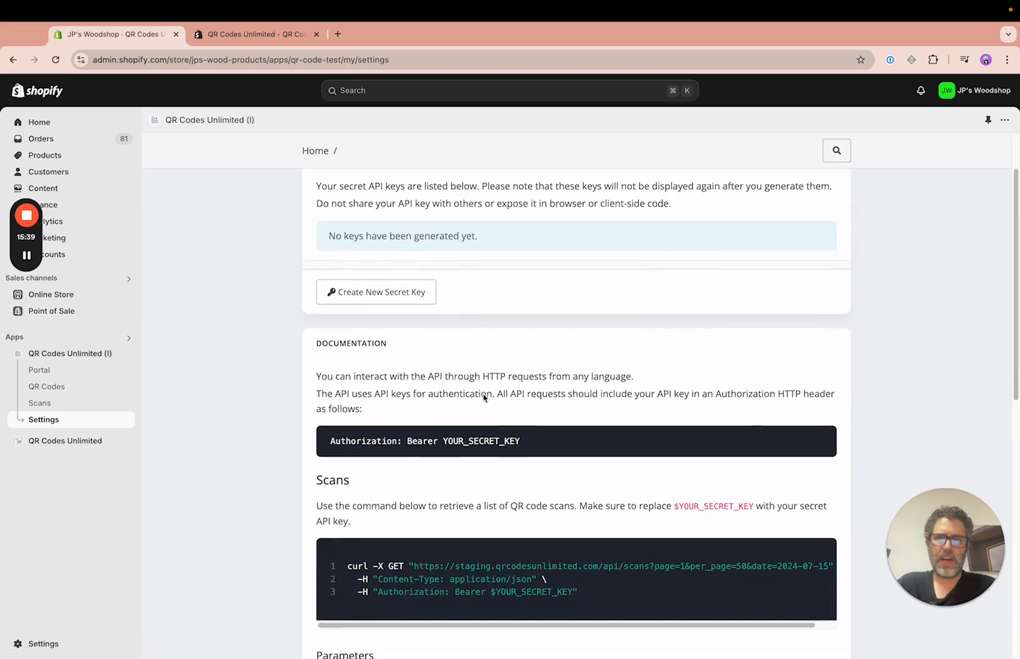
pyautogui.scroll(2, 483, 390)
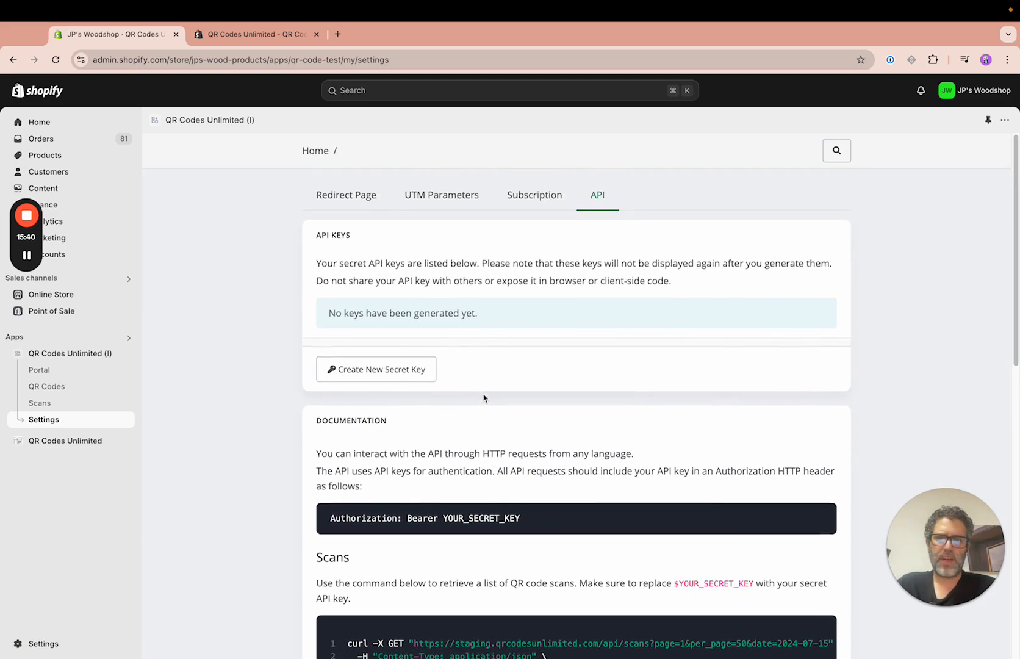
# - Revisit the subscription and redirect page settings, and return to the app's home page
pyautogui.click(524, 202)
pyautogui.click(348, 195)
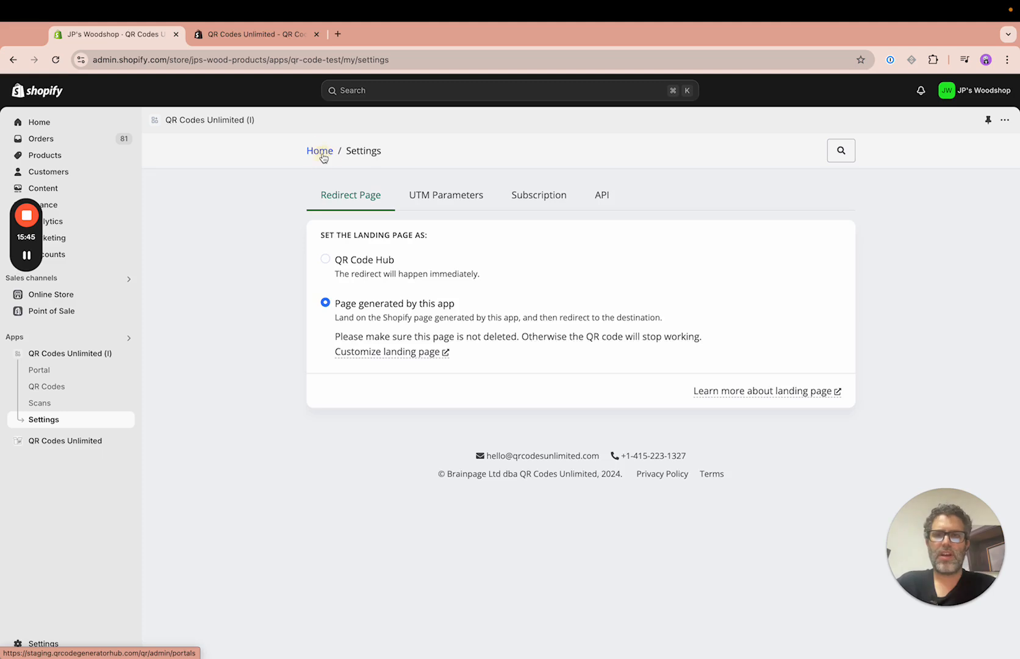
pyautogui.click(319, 153)
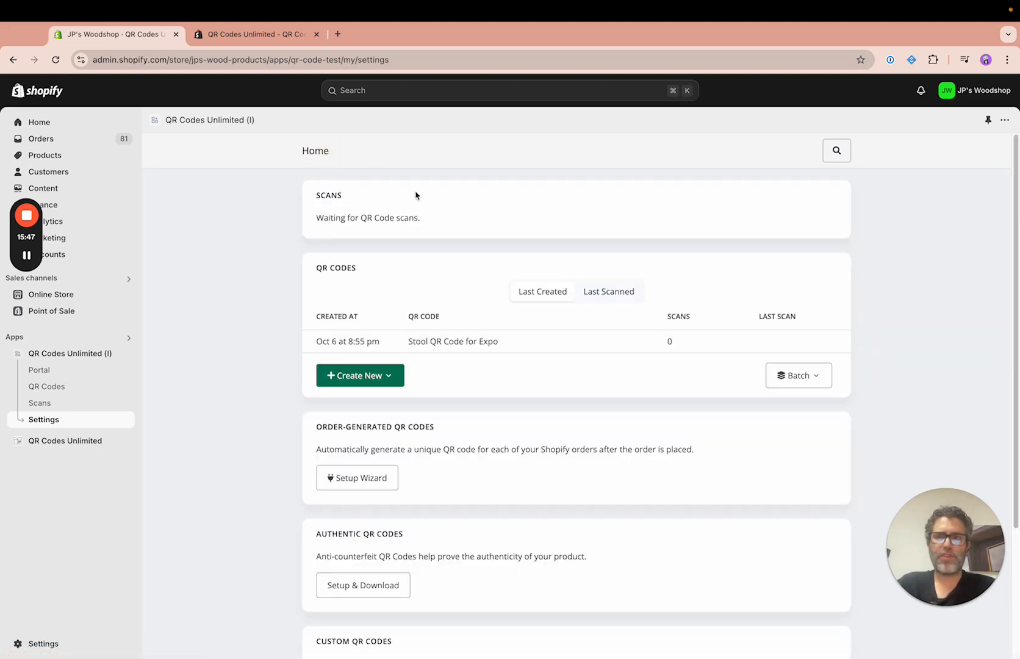